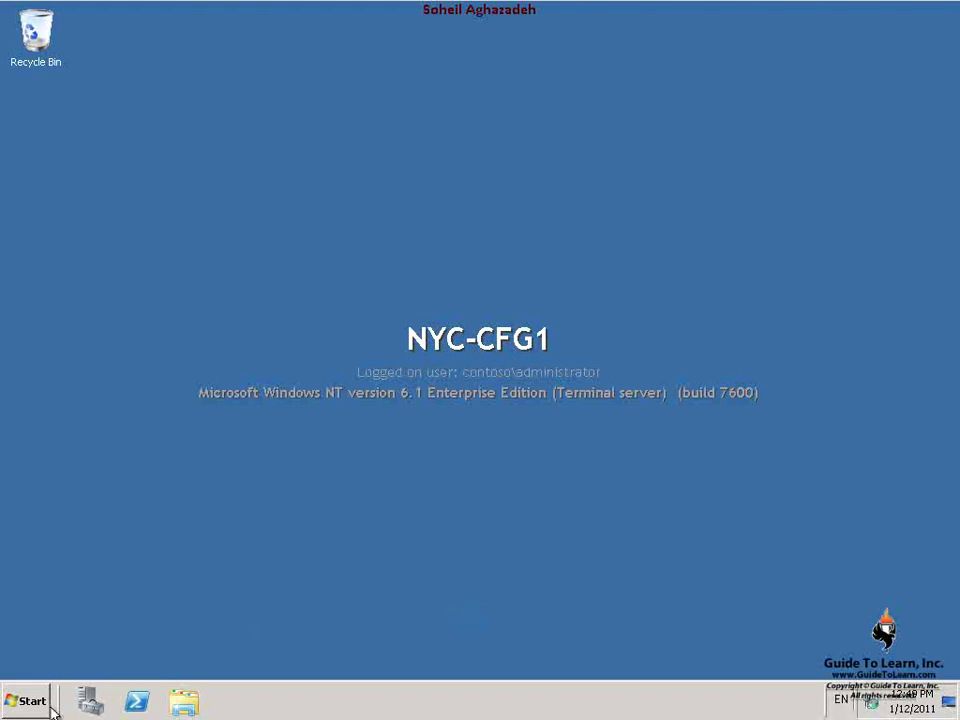
- Open Configuration Manager Console at NYC - Central Site > Site Settings > Client Agents
left_click(127, 433)
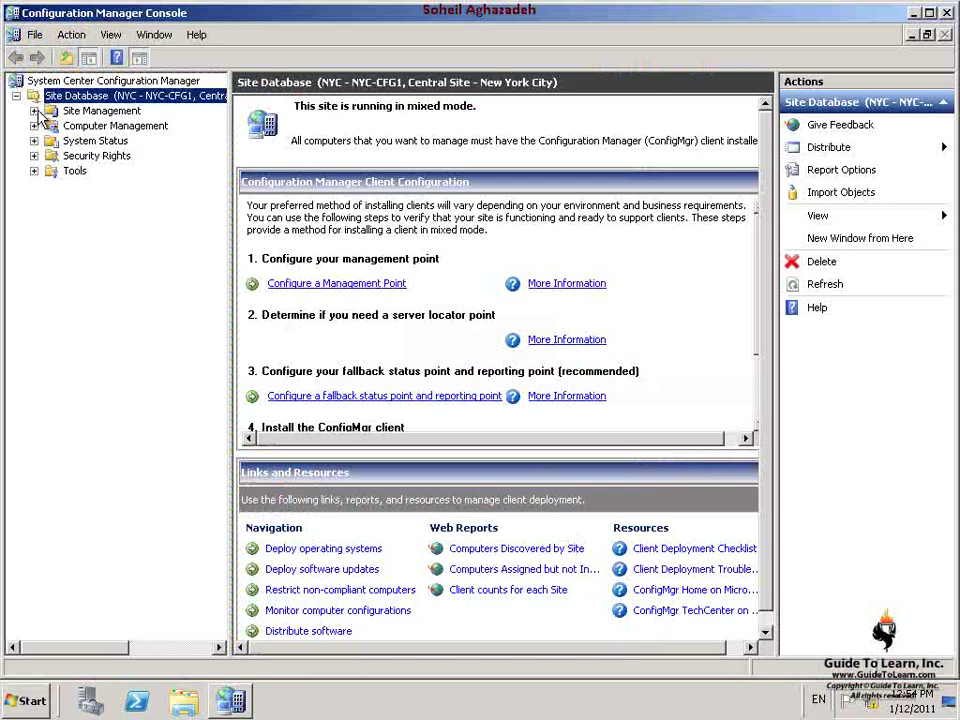
left_click(34, 110)
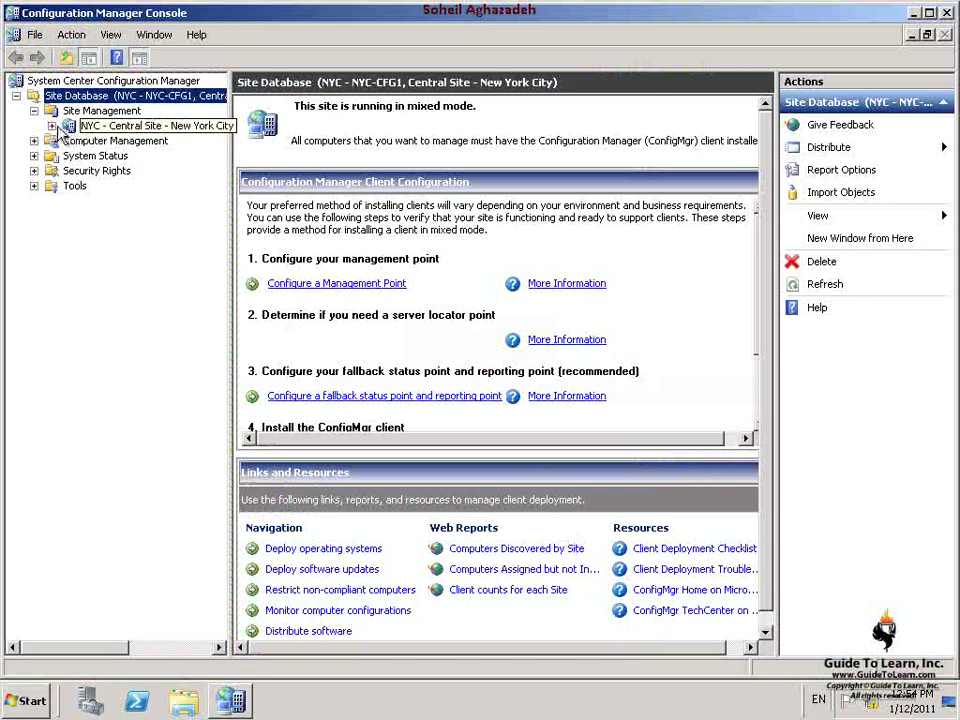
left_click(51, 126)
left_click(69, 141)
left_click(146, 185)
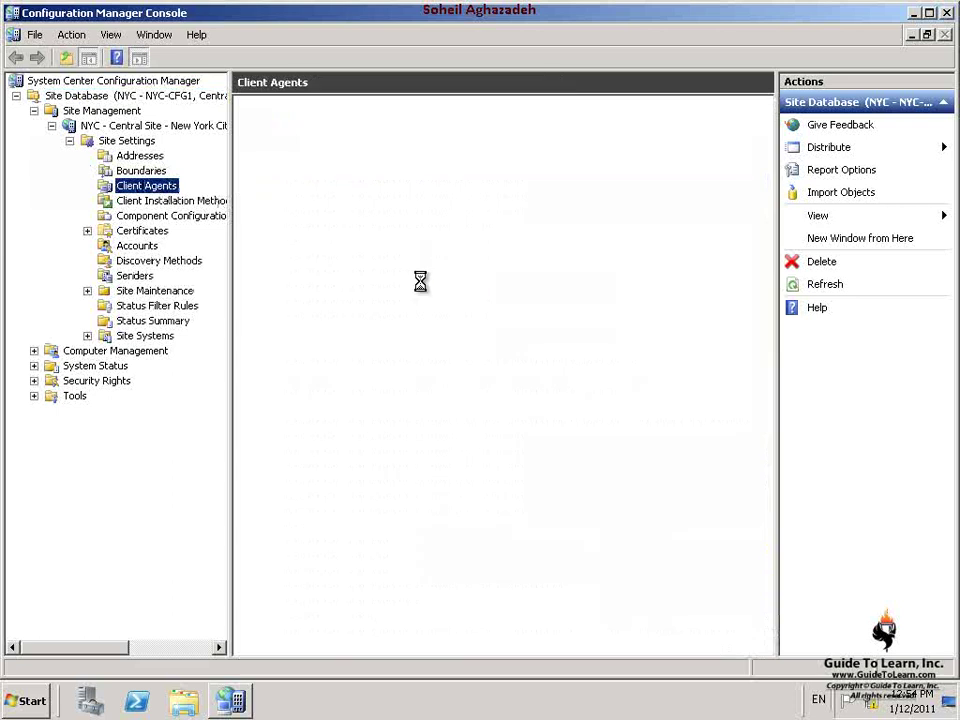
- Open the properties of the Desired Configuration Management Client Agent
left_click(349, 240)
right_click(453, 245)
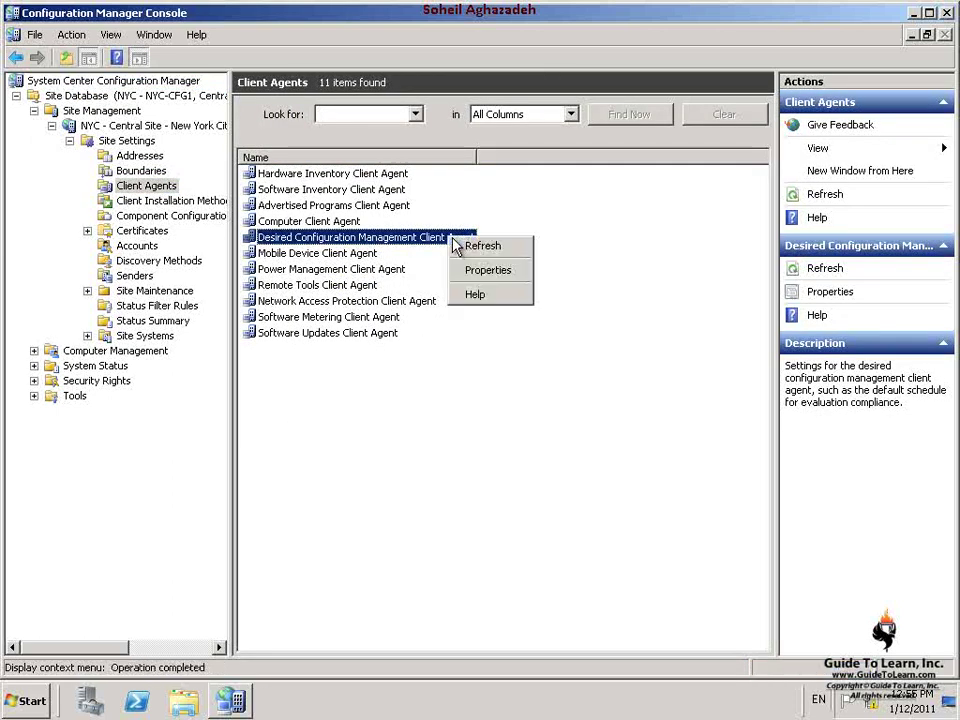
left_click(484, 272)
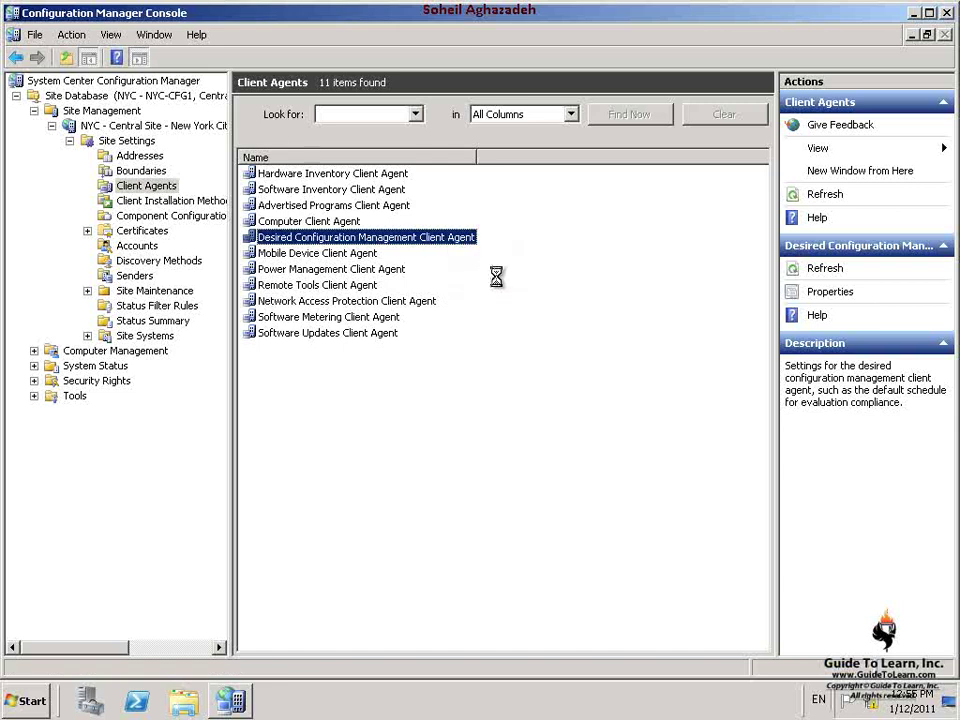
- Enable desired configuration management on computers and choose a custom evaluation schedule
left_click(377, 255)
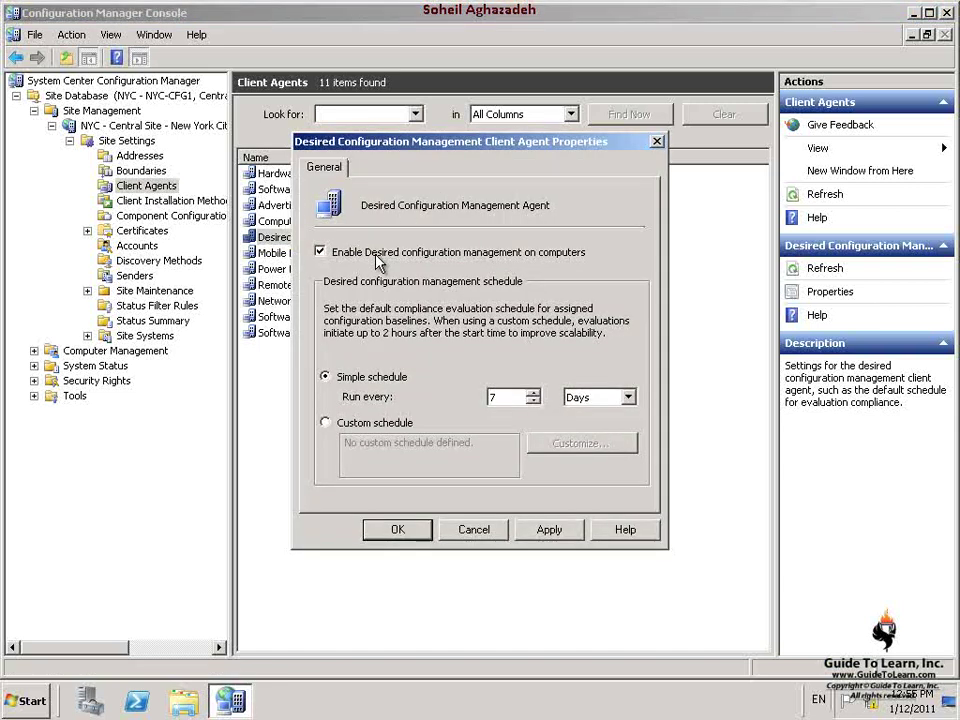
left_click(370, 423)
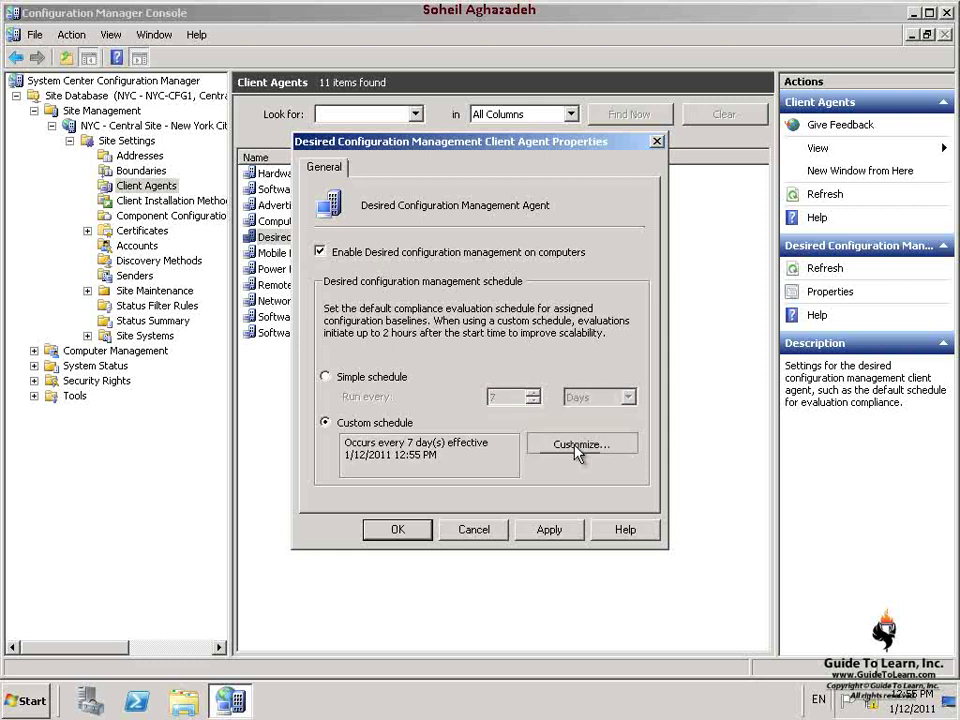
left_click(578, 445)
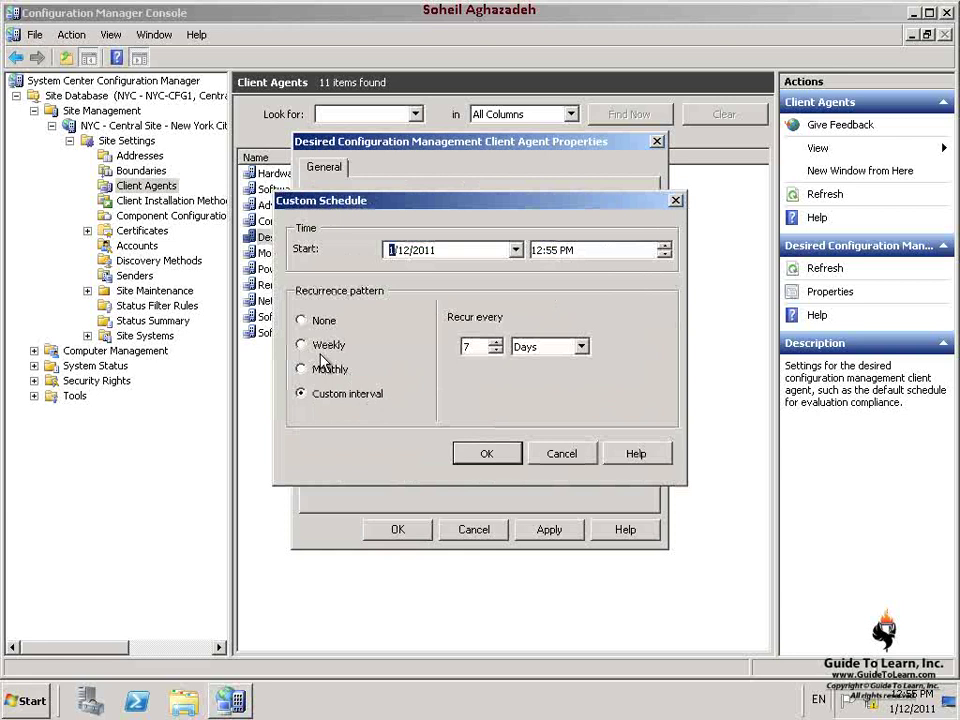
- Set the schedule to recur every 8 hours, save the agent, and minimize the console
left_click(580, 349)
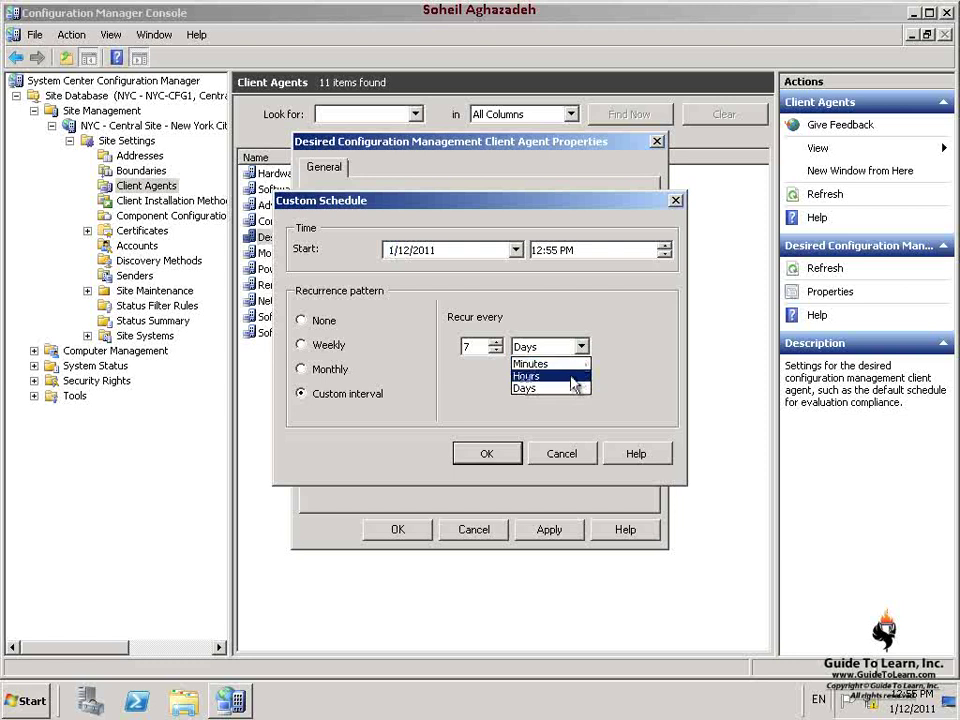
left_click(565, 376)
double_click(480, 348)
type("8")
left_click(496, 456)
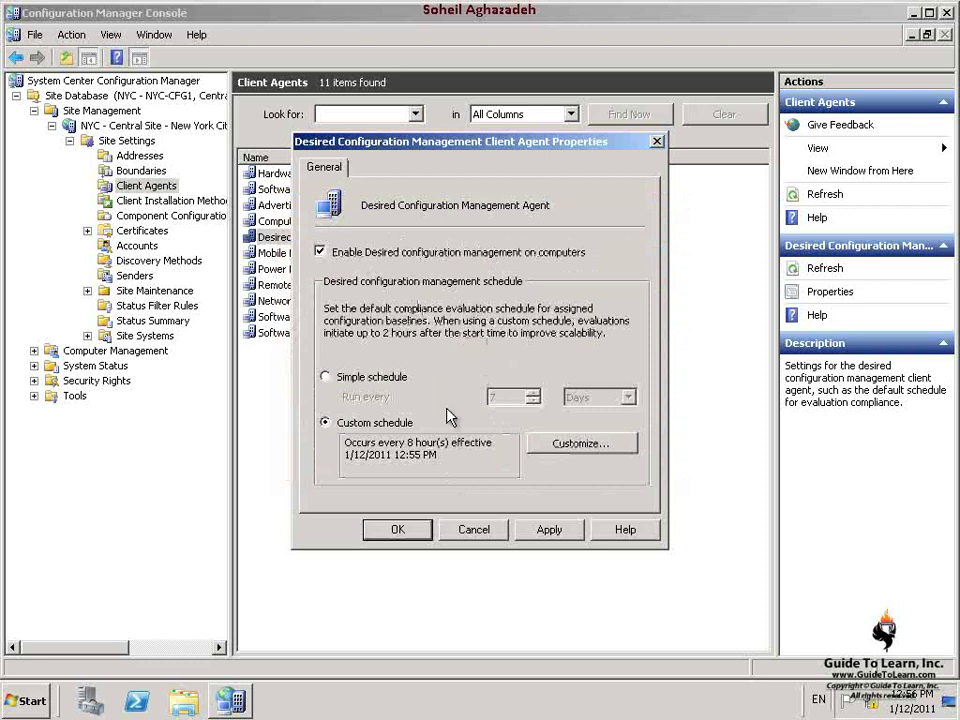
left_click(399, 530)
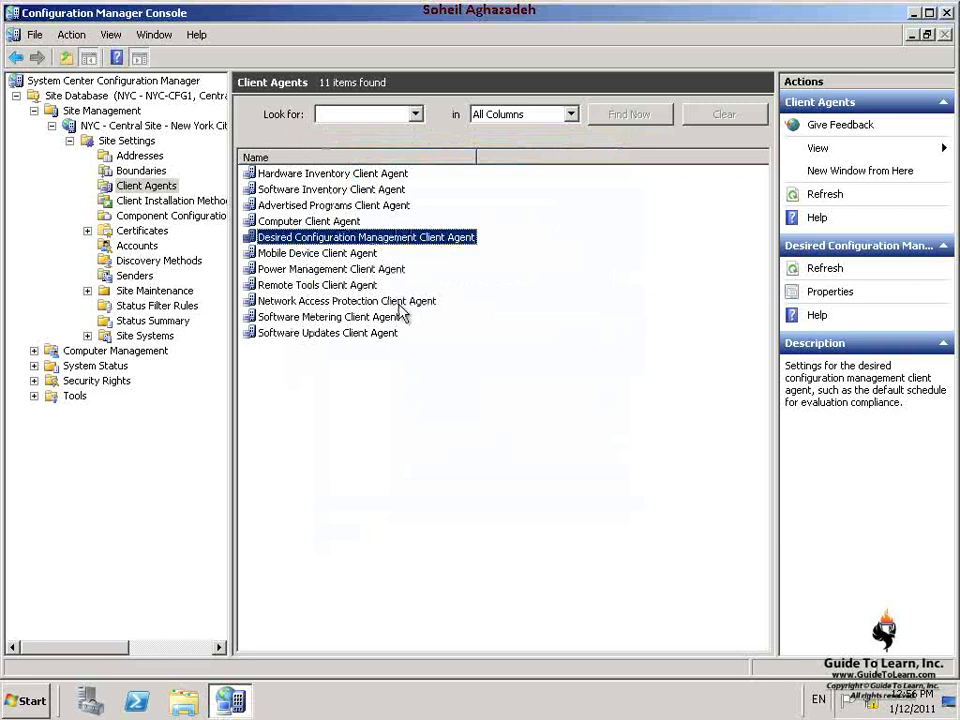
left_click(913, 13)
- Browse to E:\Labfiles\ConfigMgrR3\FCS in Windows Explorer and launch FCSConfigPack.msi
left_click(191, 705)
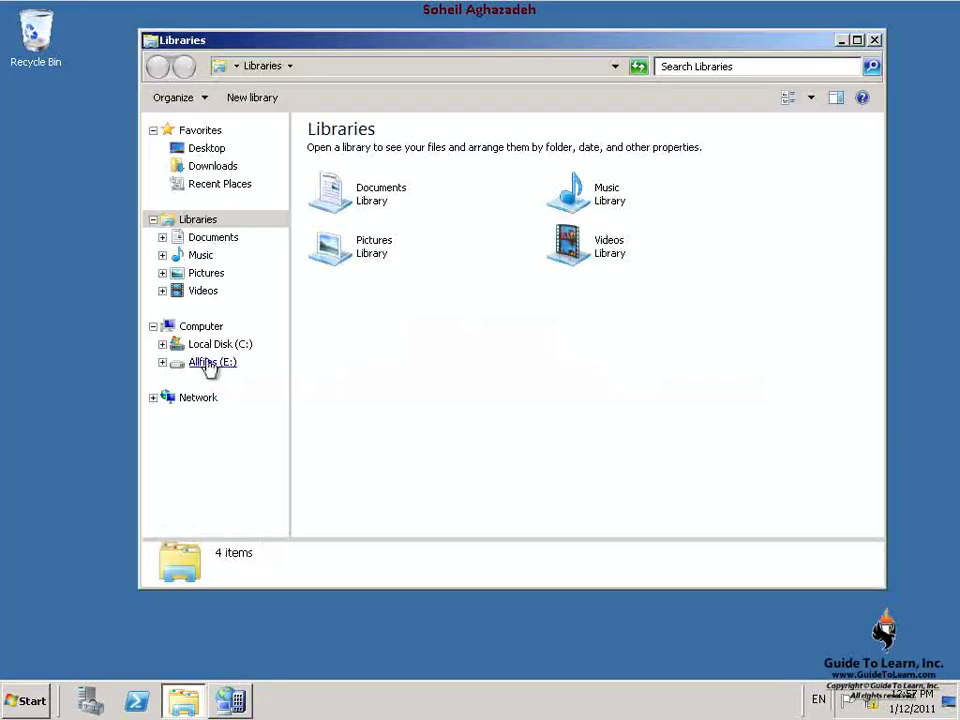
left_click(210, 365)
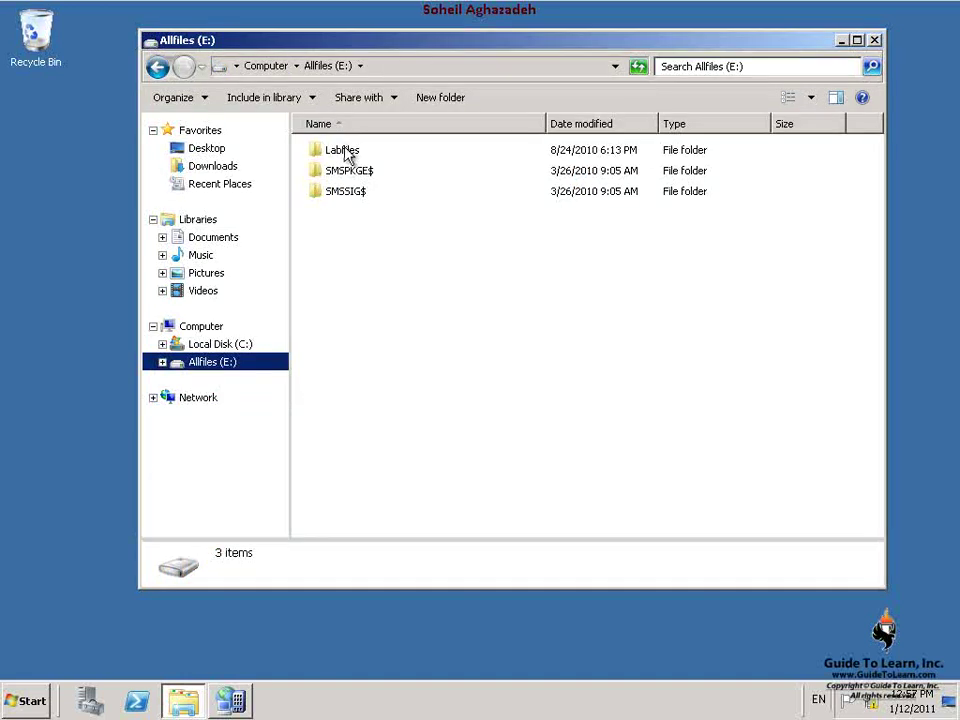
double_click(347, 152)
double_click(411, 255)
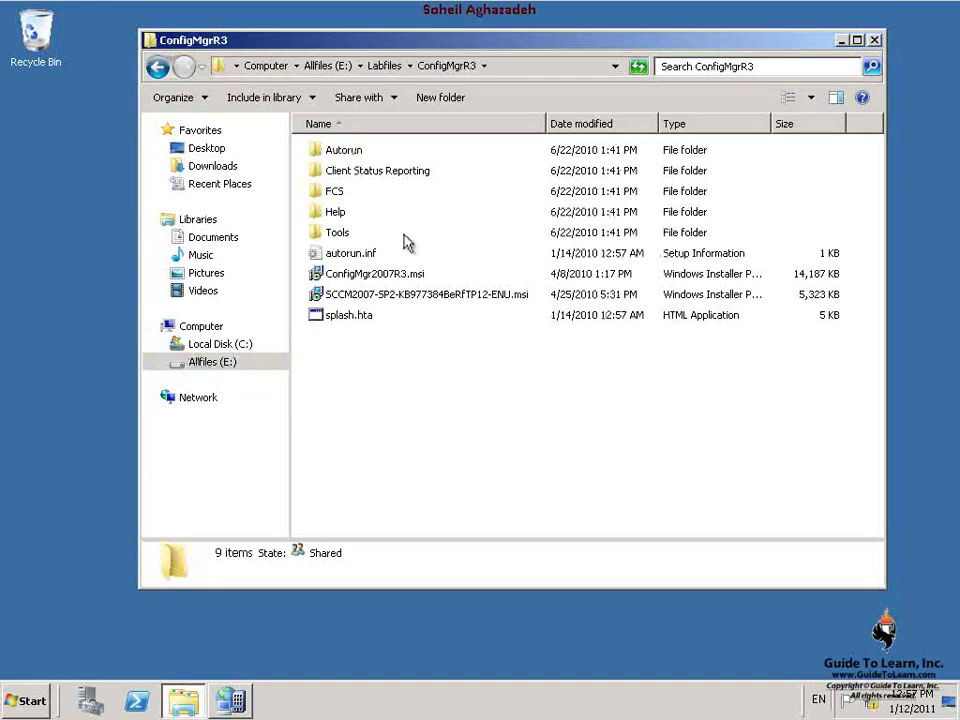
double_click(333, 191)
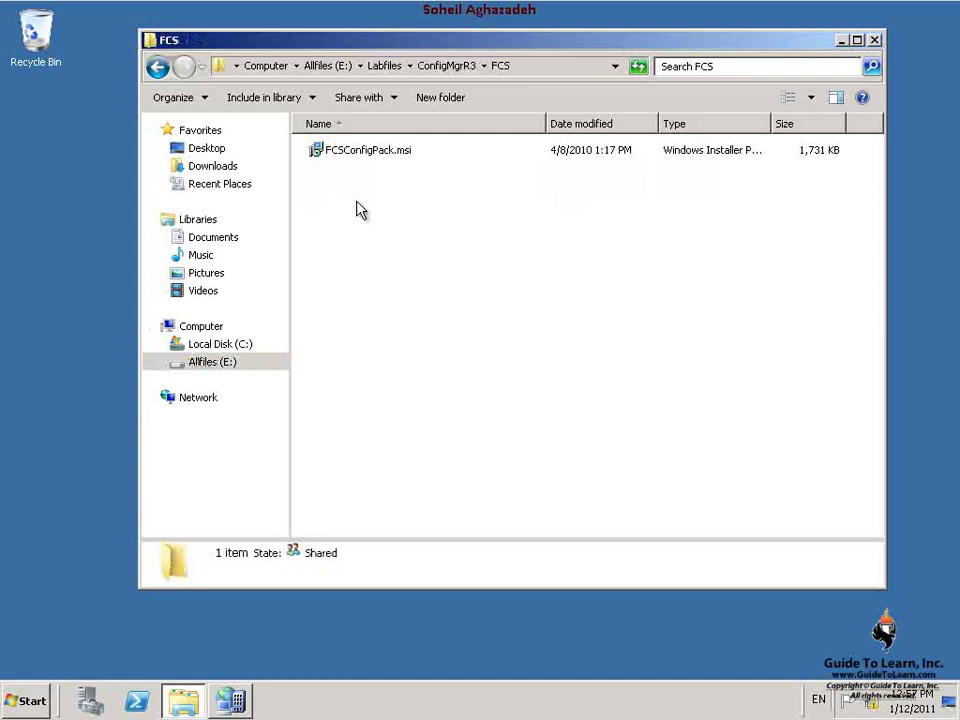
double_click(390, 155)
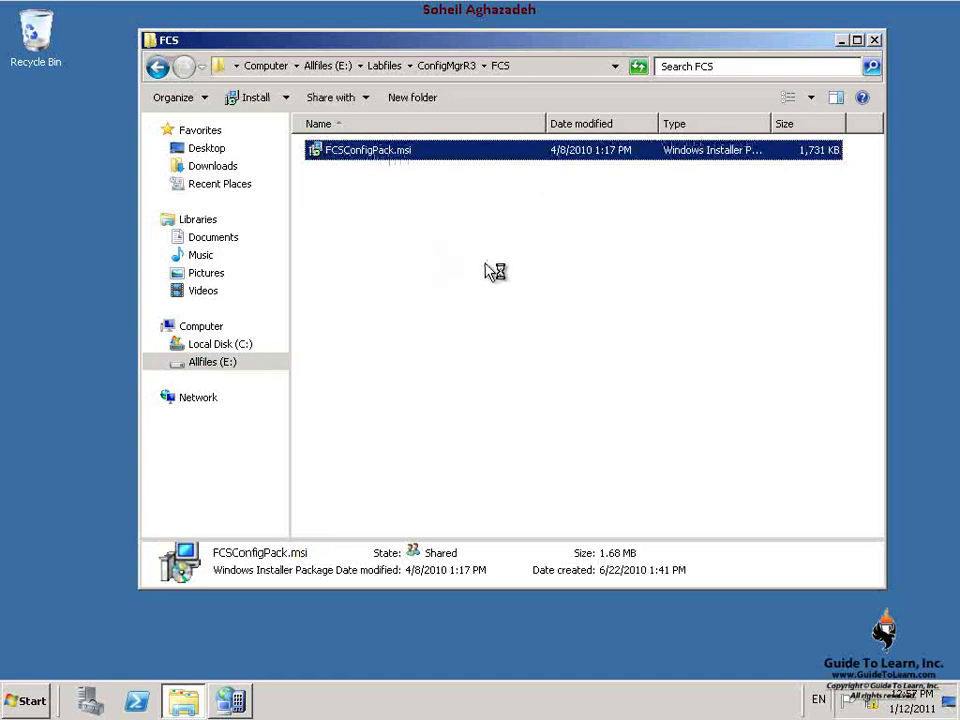
- Install the configuration pack with license accepted and default folder, then close the FCS window
left_click(604, 497)
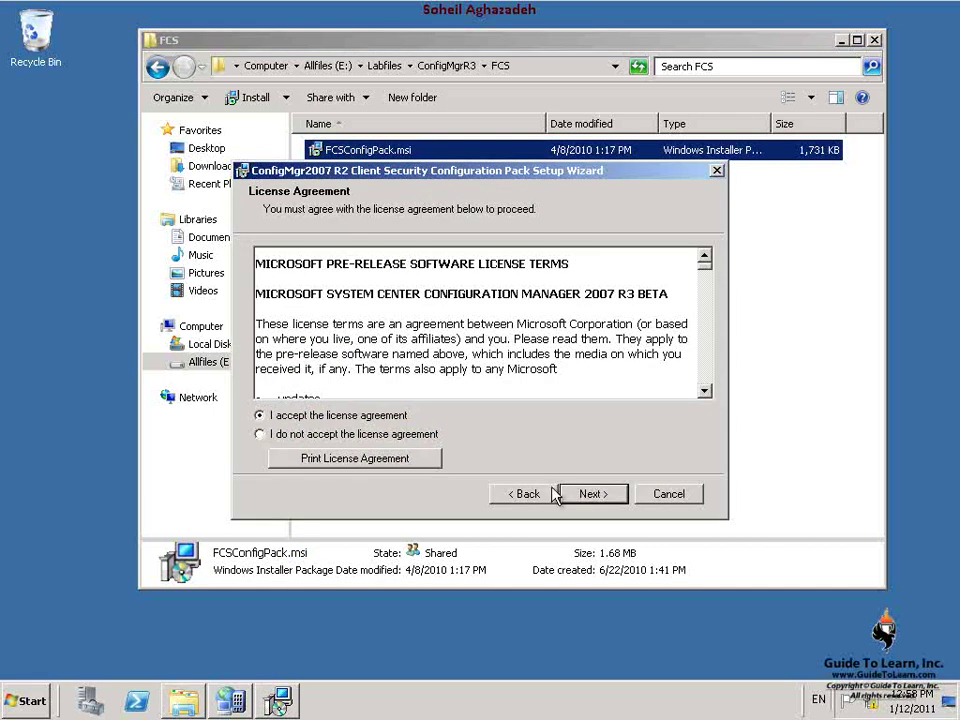
left_click(600, 496)
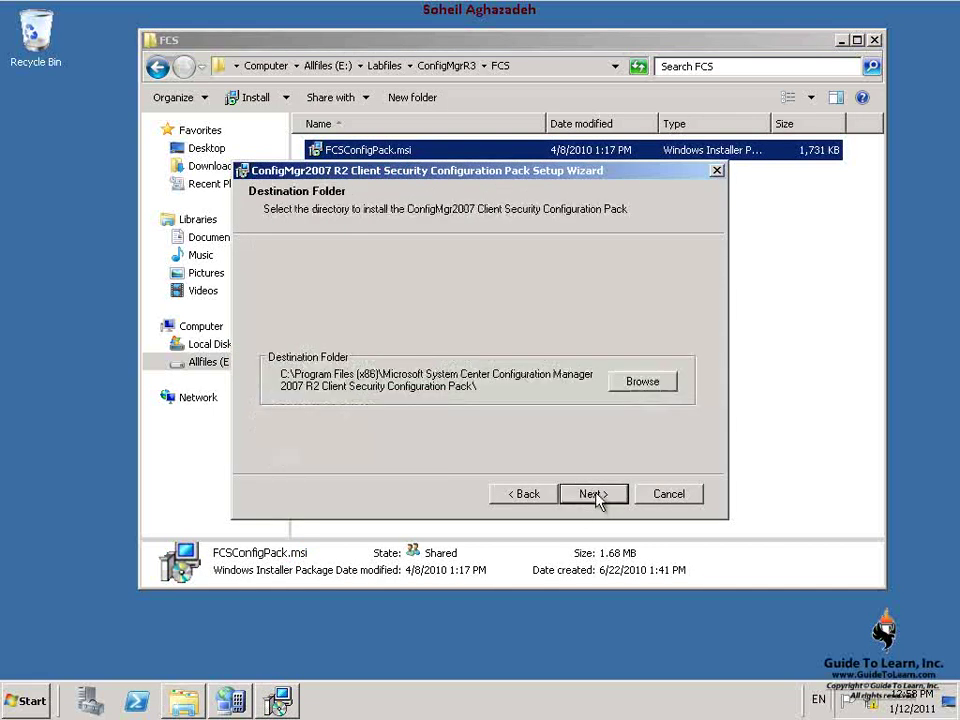
left_click(597, 500)
left_click(597, 500)
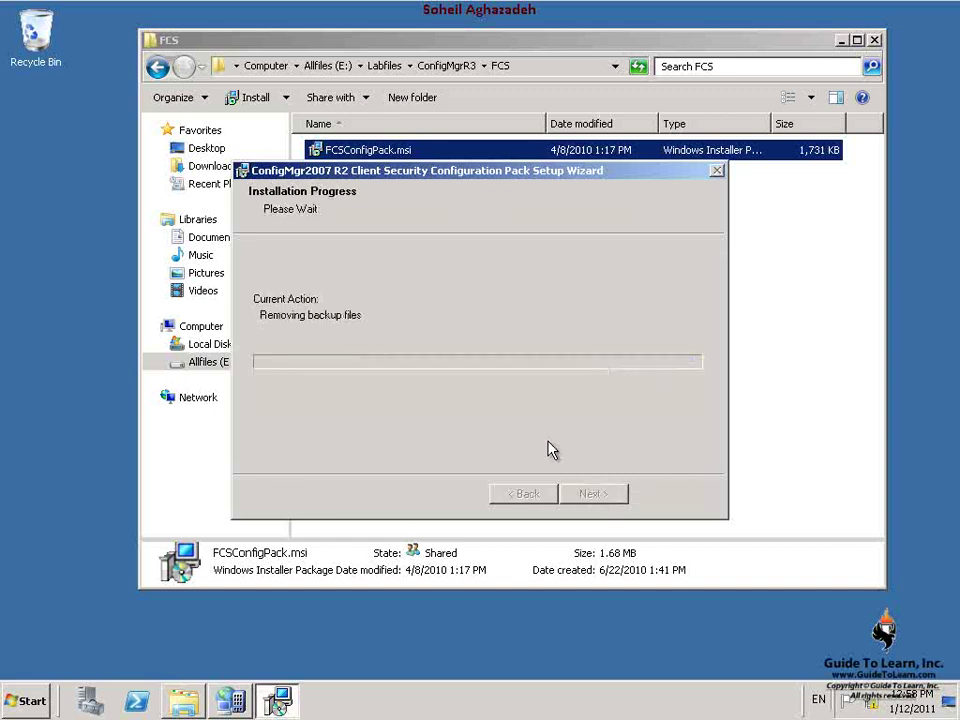
left_click(684, 493)
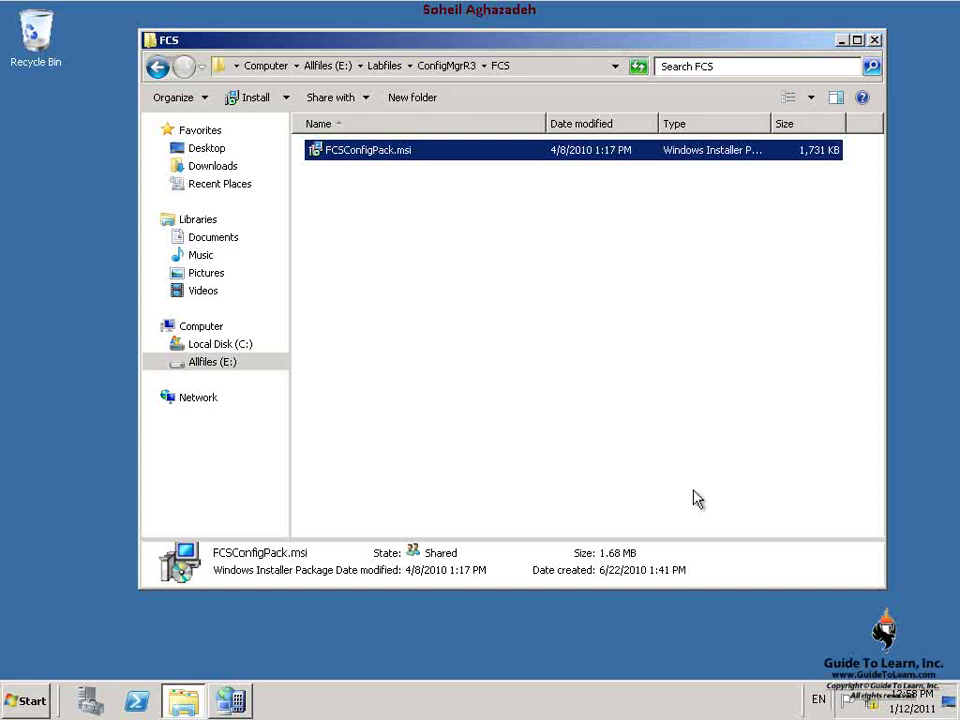
key("alt+F4")
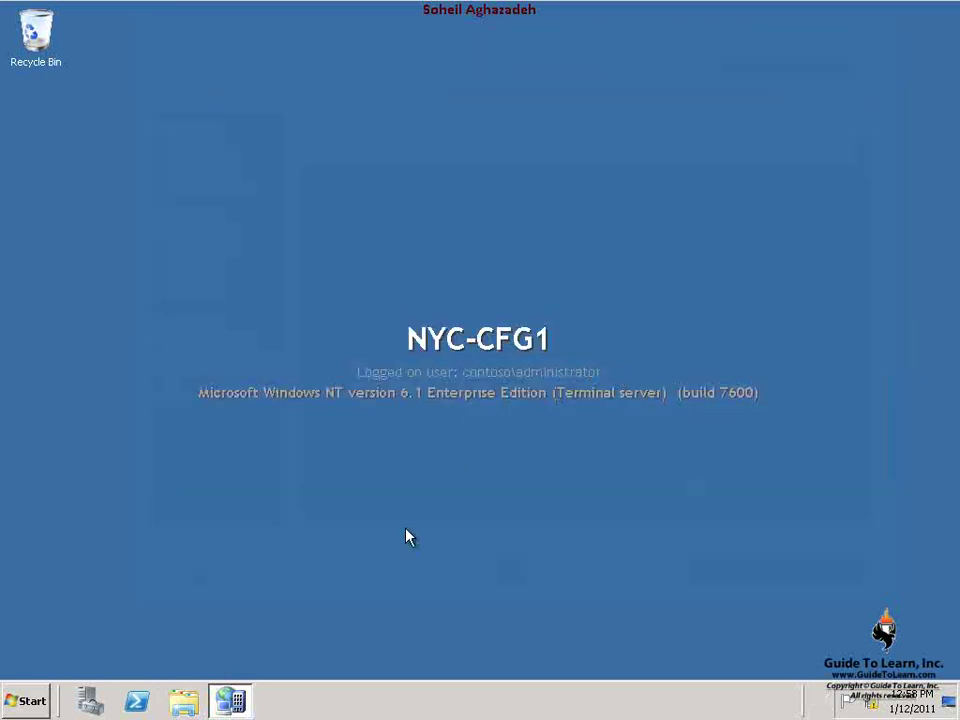
- Restore the console and start Import Configuration Data from Desired Configuration Management > Configuration Baselines
left_click(240, 702)
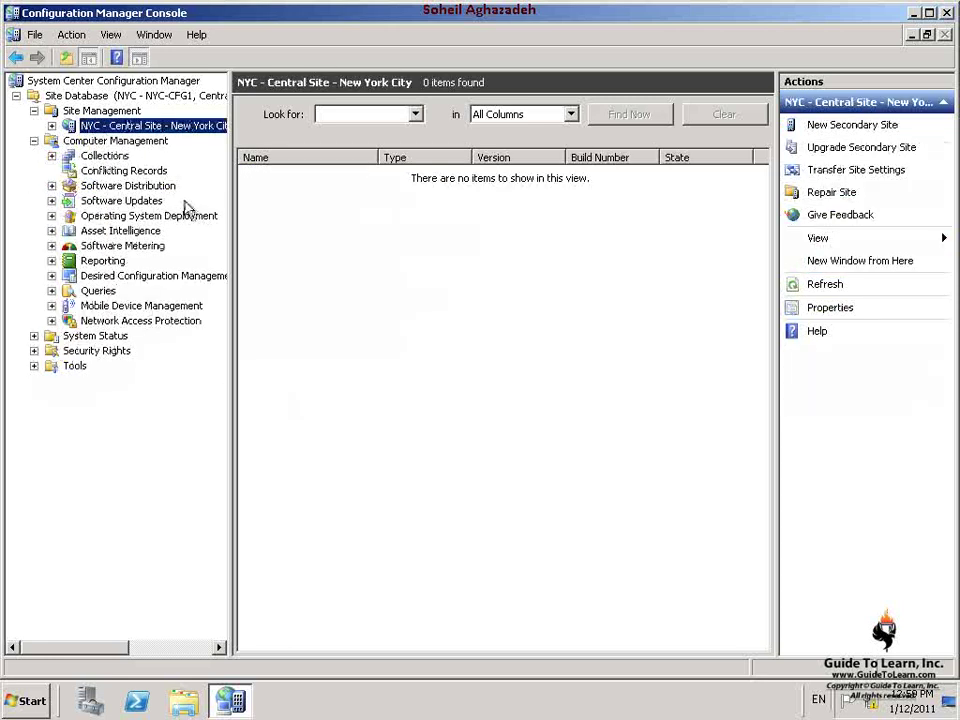
left_click(52, 275)
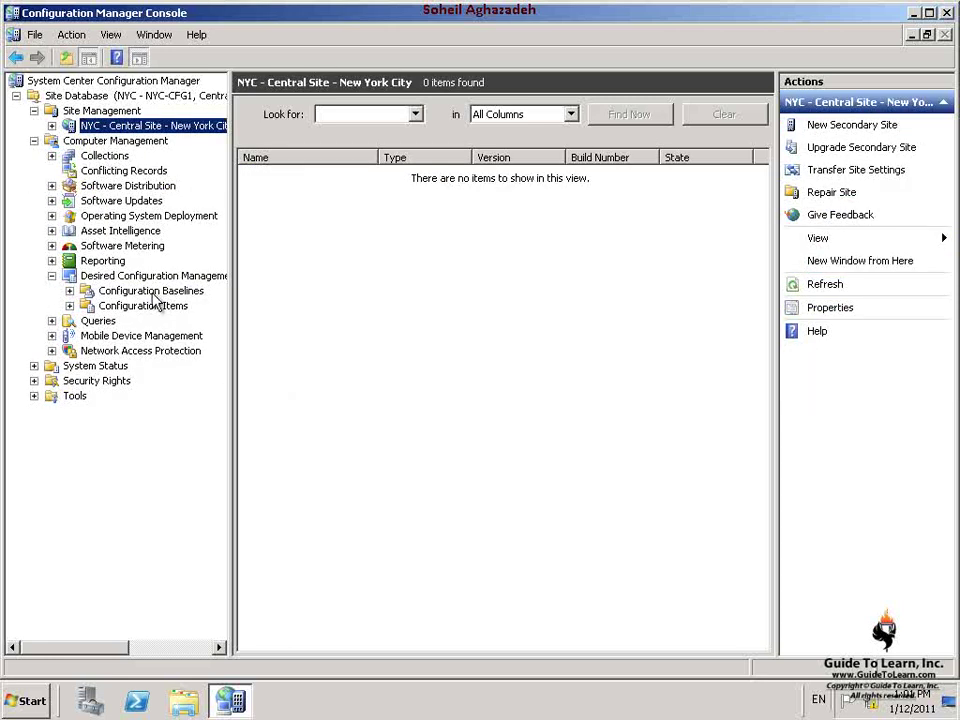
left_click(151, 291)
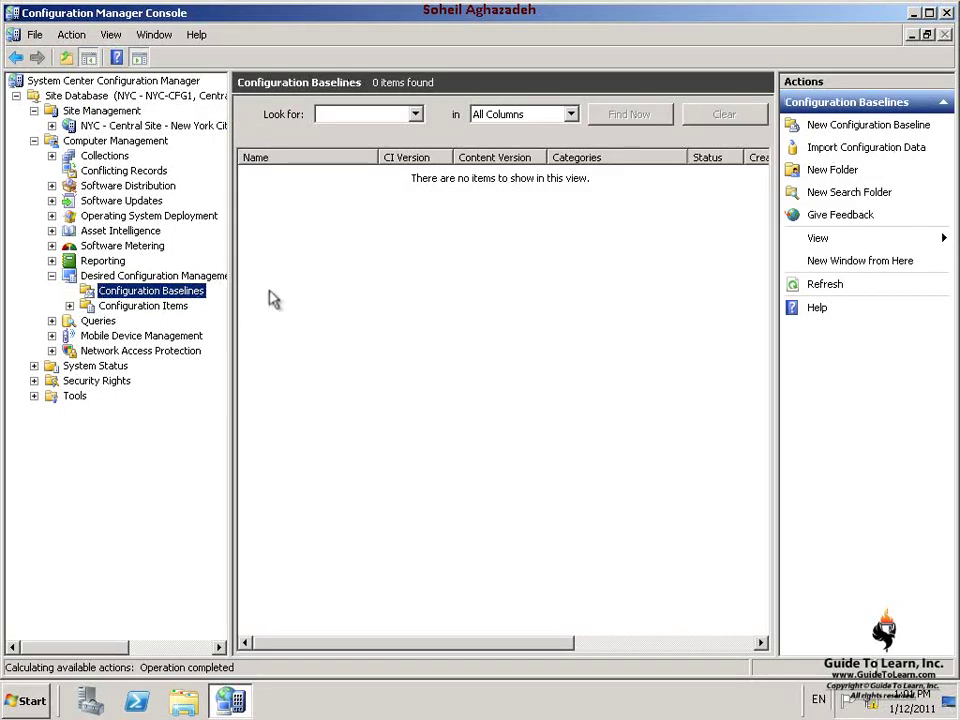
right_click(174, 296)
left_click(220, 316)
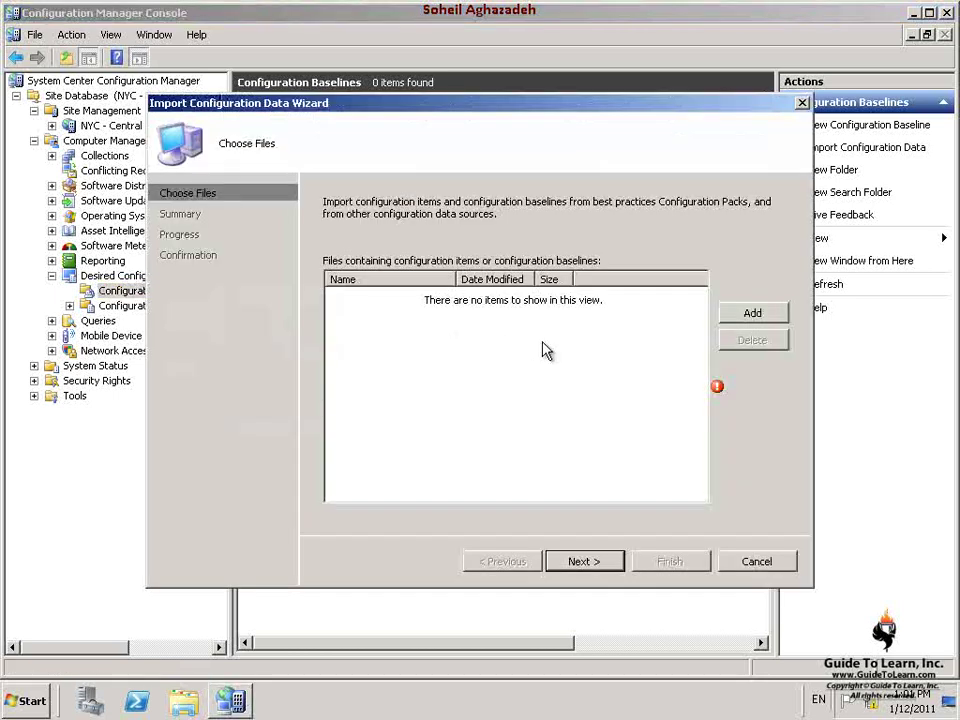
- Add FCSConfigurationPack.cab from the Program Files (x86) client security folder to the import
left_click(756, 314)
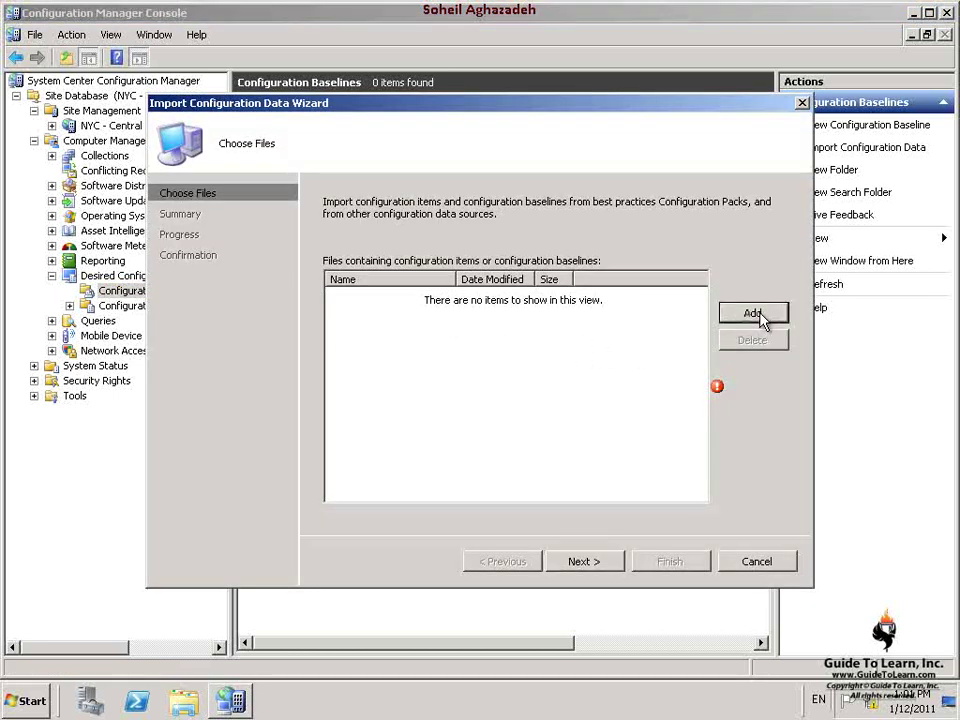
left_click(240, 430)
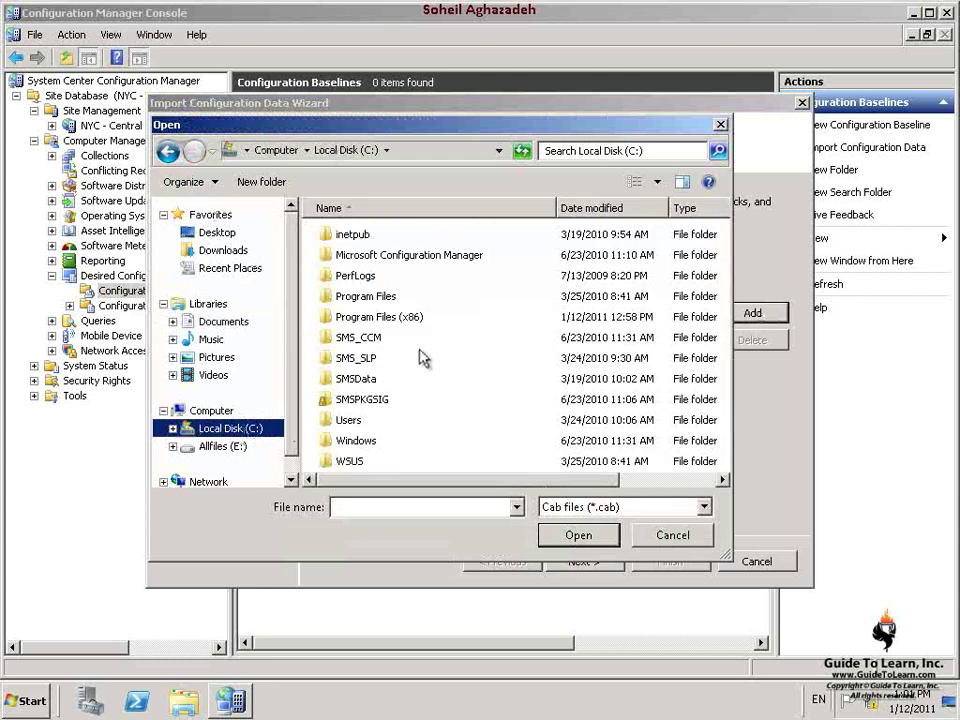
left_click(408, 326)
double_click(408, 326)
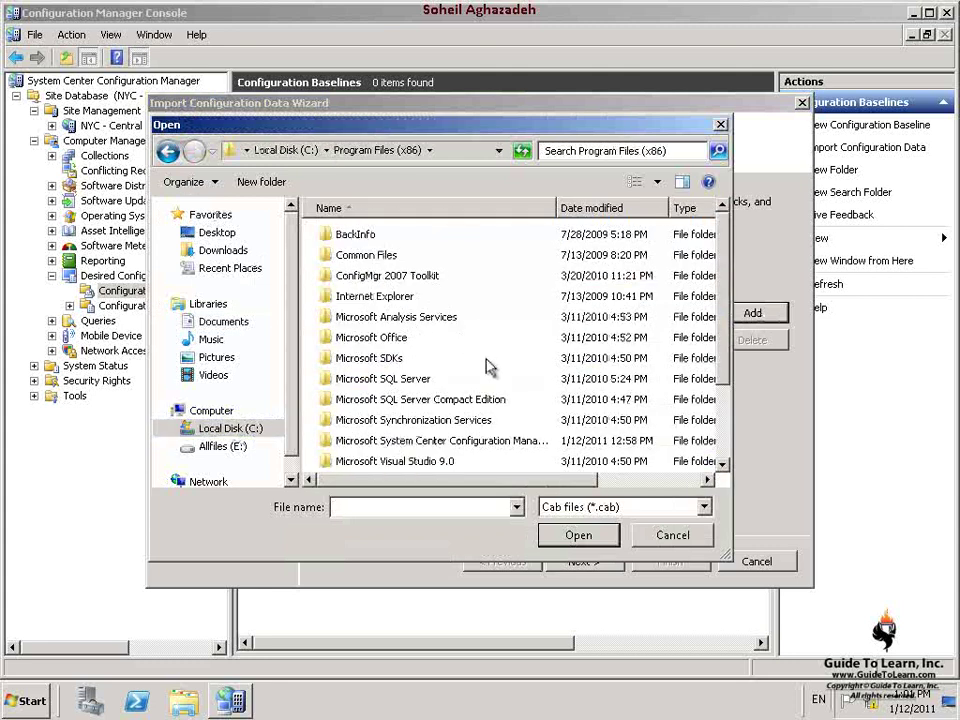
left_click(510, 448)
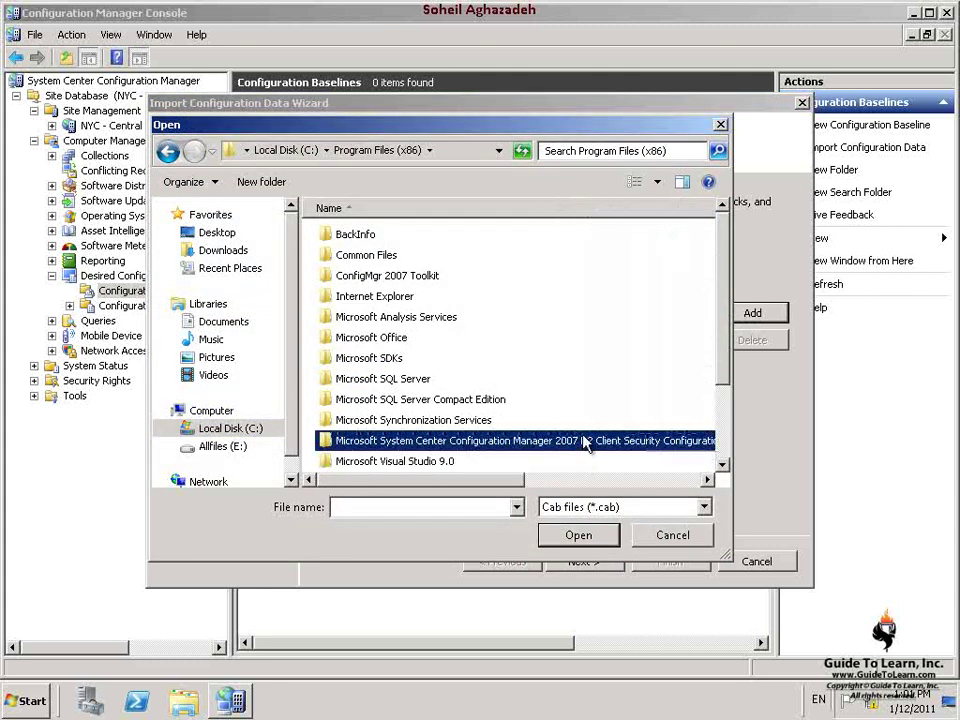
double_click(585, 440)
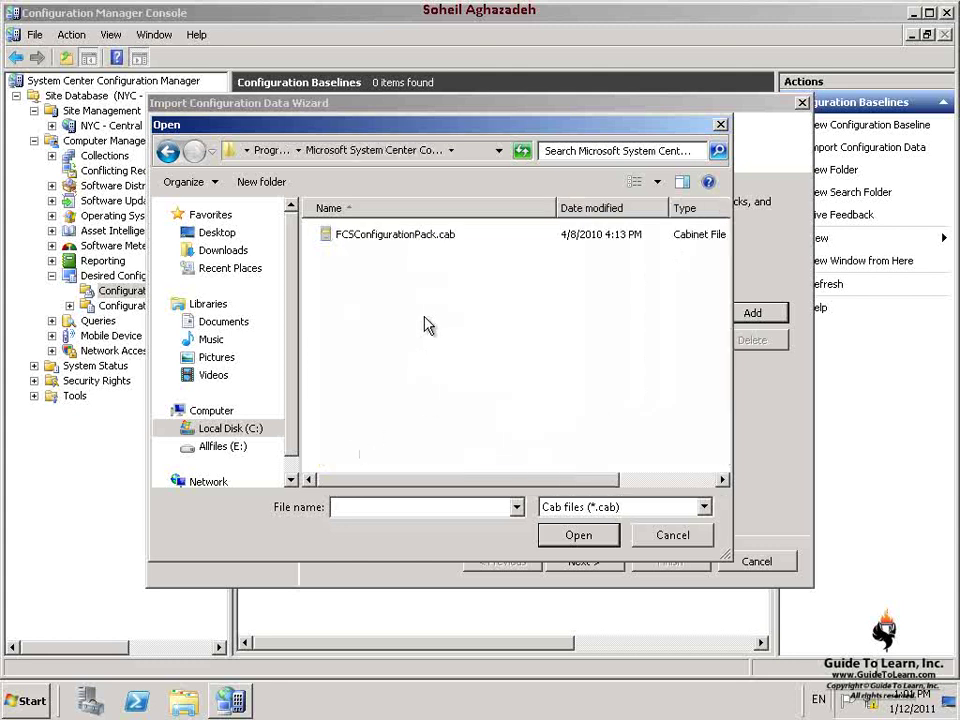
left_click(400, 236)
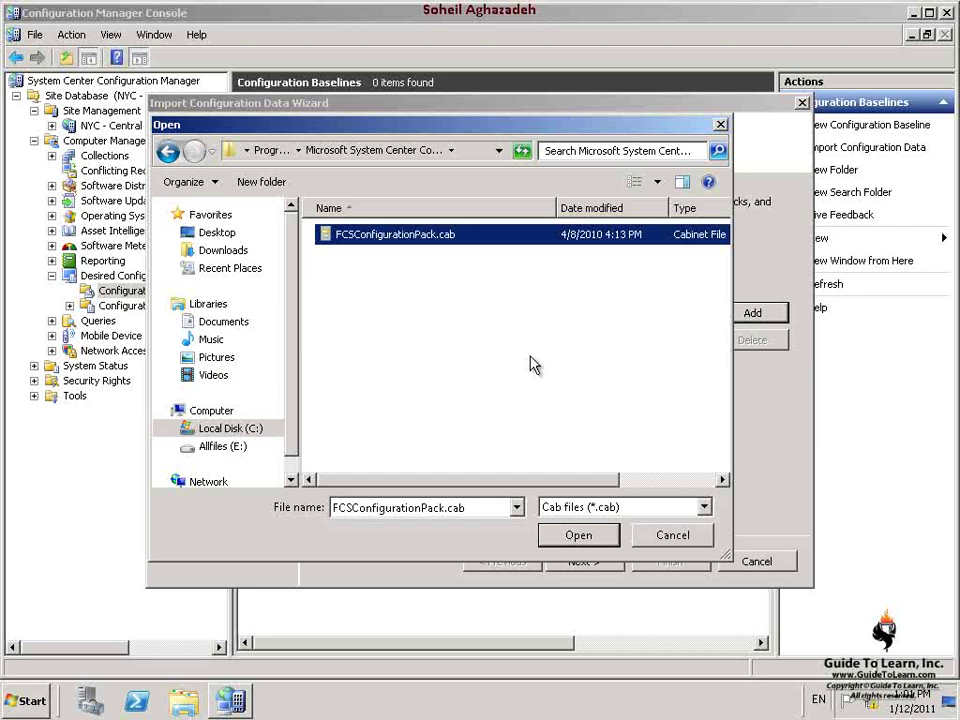
left_click(579, 537)
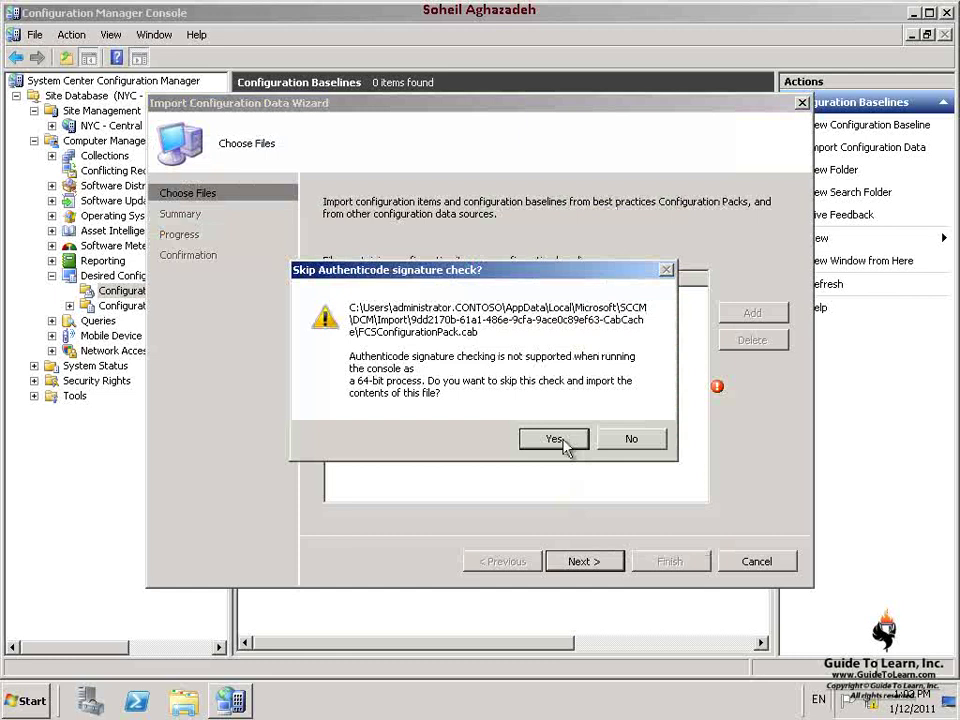
- Skip the signature check and complete the import of the Forefront baseline and nine items
left_click(555, 439)
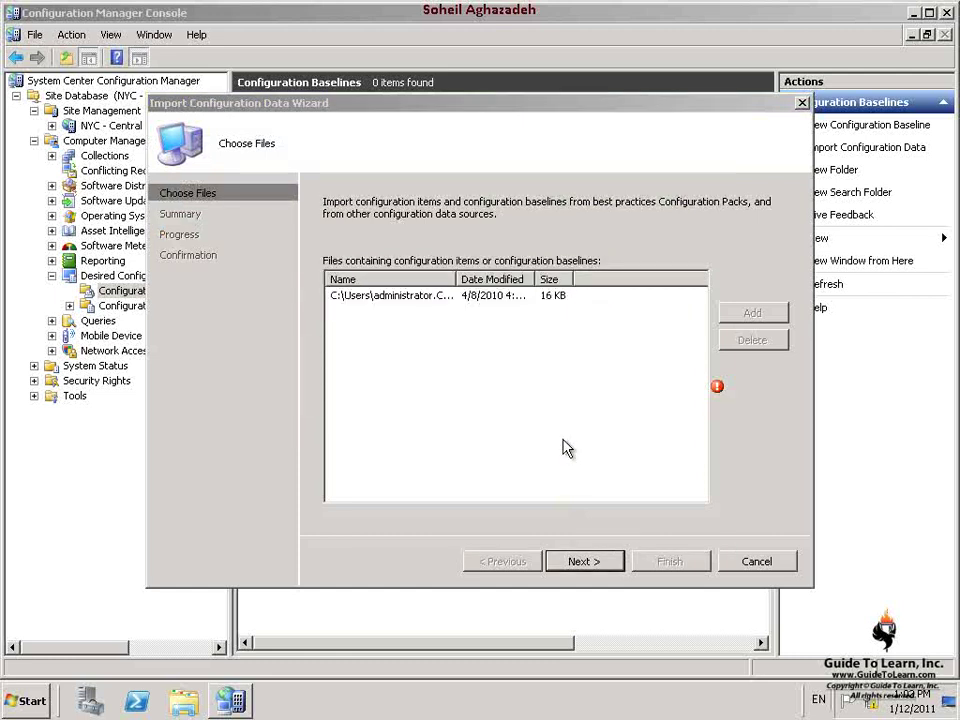
left_click(589, 561)
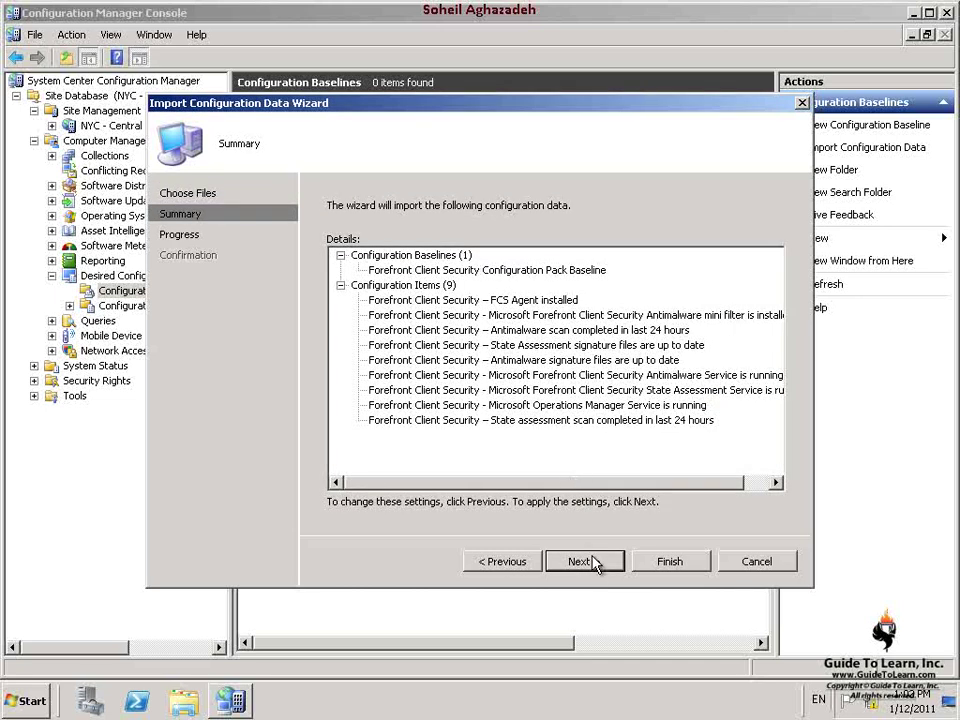
left_click(596, 565)
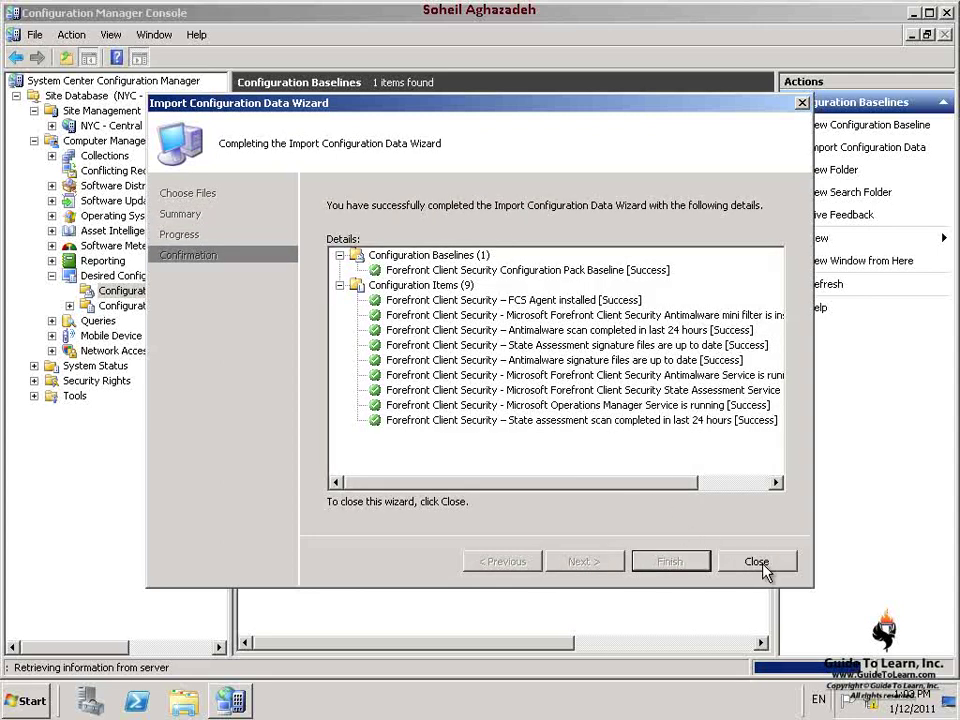
left_click(757, 562)
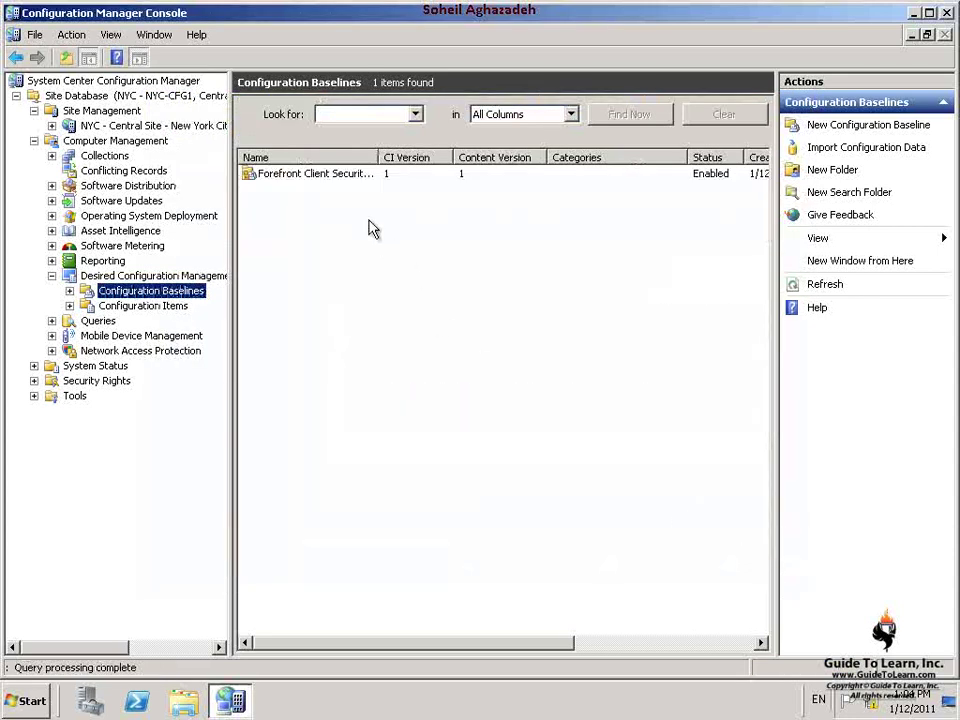
- Add the CI Unique ID column to the baselines list and widen it to fit
left_click(827, 244)
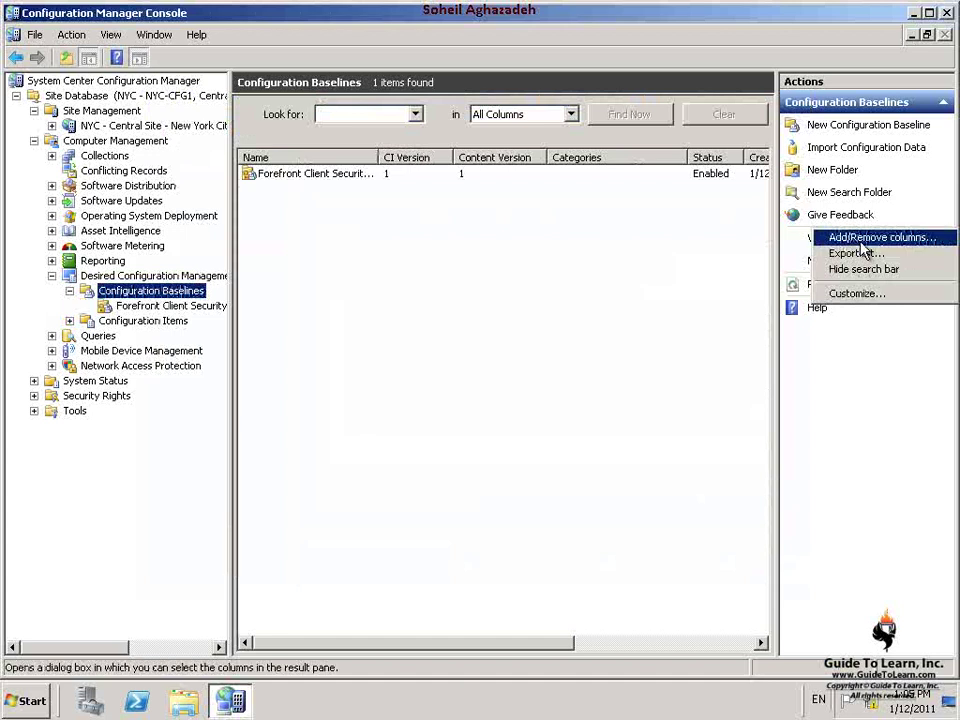
left_click(855, 243)
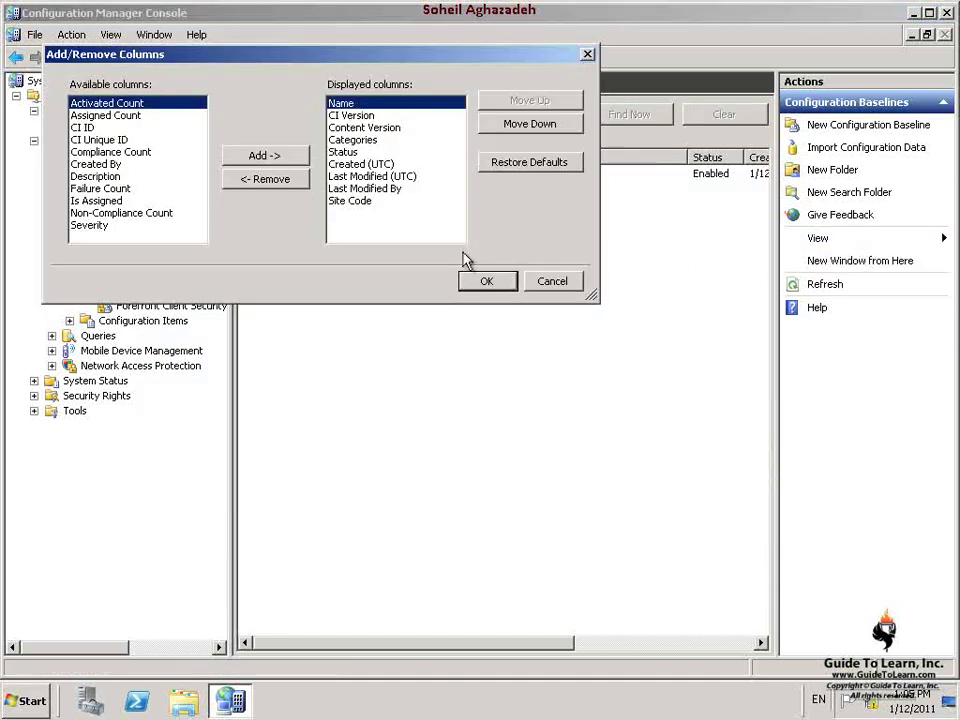
left_click(99, 139)
left_click(270, 160)
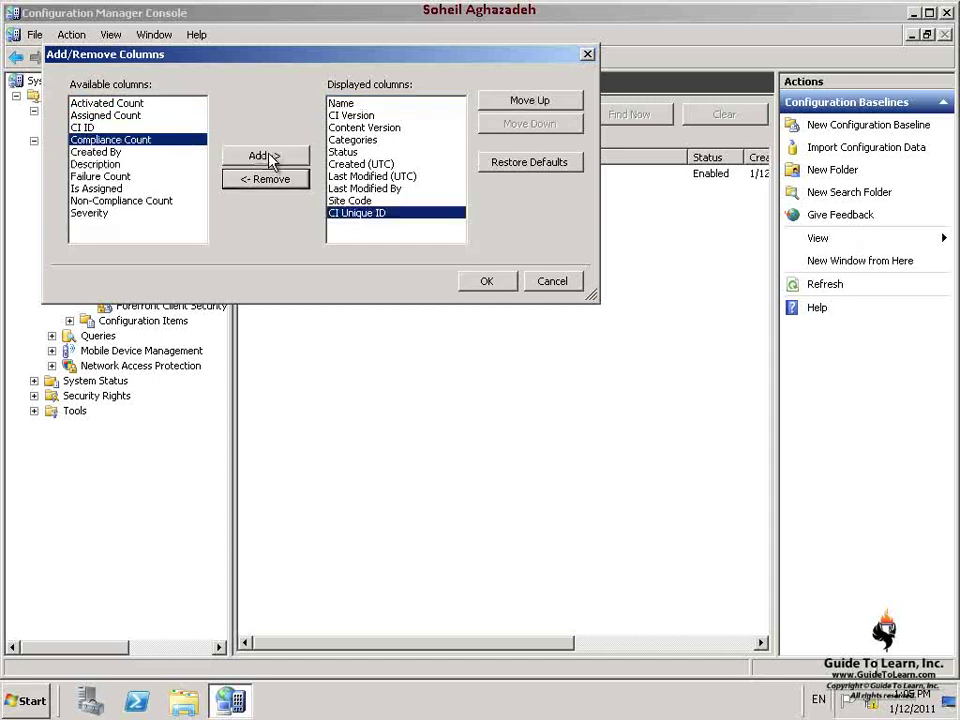
left_click(489, 283)
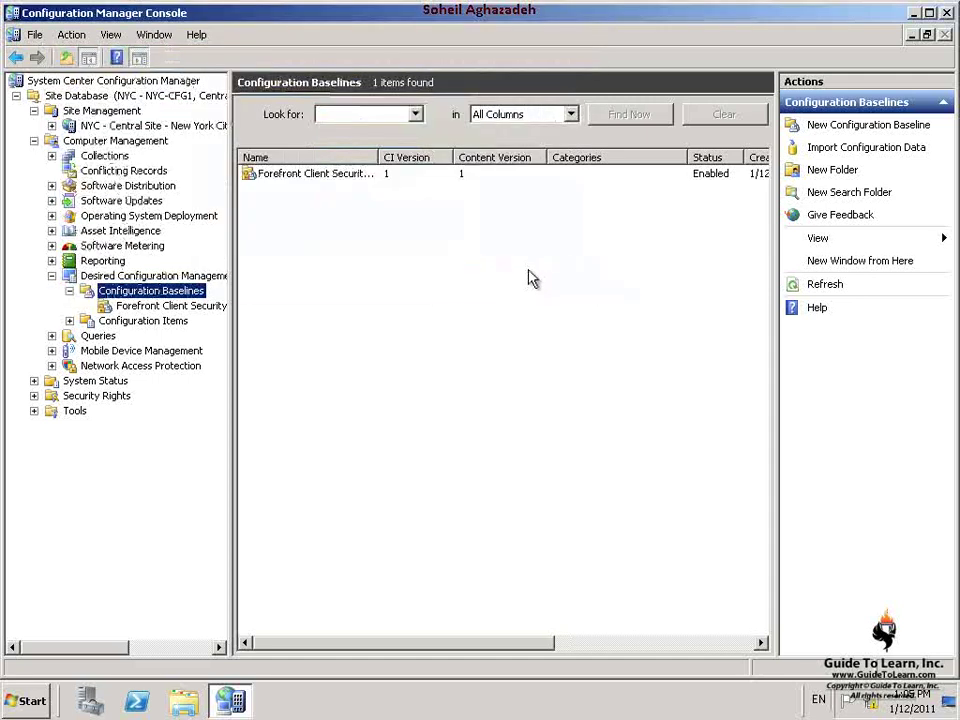
left_click_drag(516, 643, 728, 655)
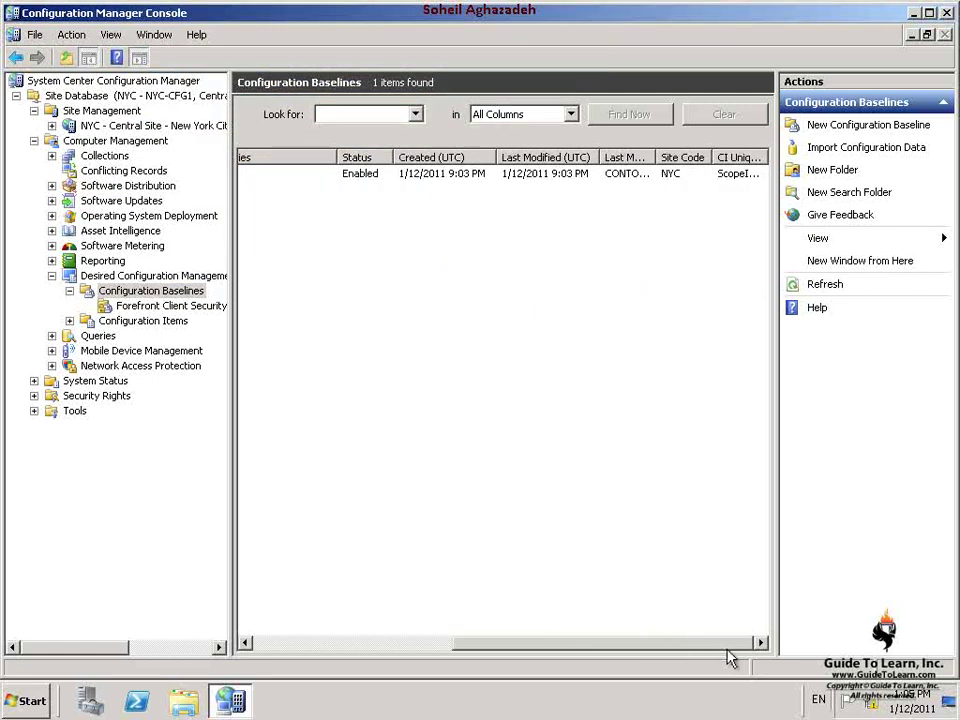
double_click(764, 157)
left_click_drag(551, 643, 703, 651)
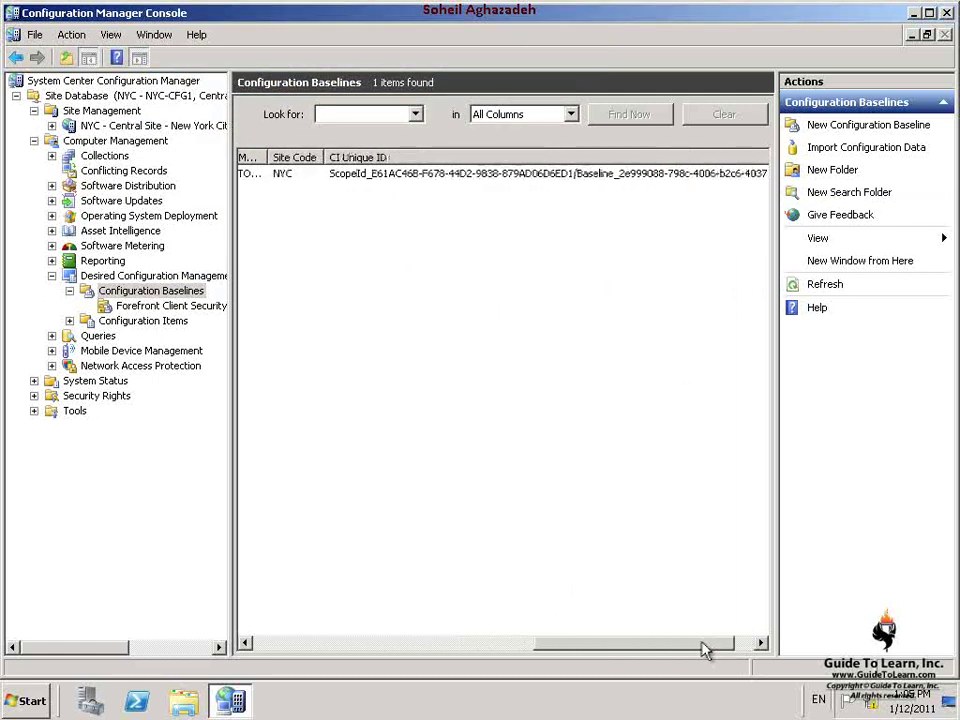
- Review the Forefront baseline's Rules, Relationships and Assignments tabs, then open its node in the tree
left_click(565, 176)
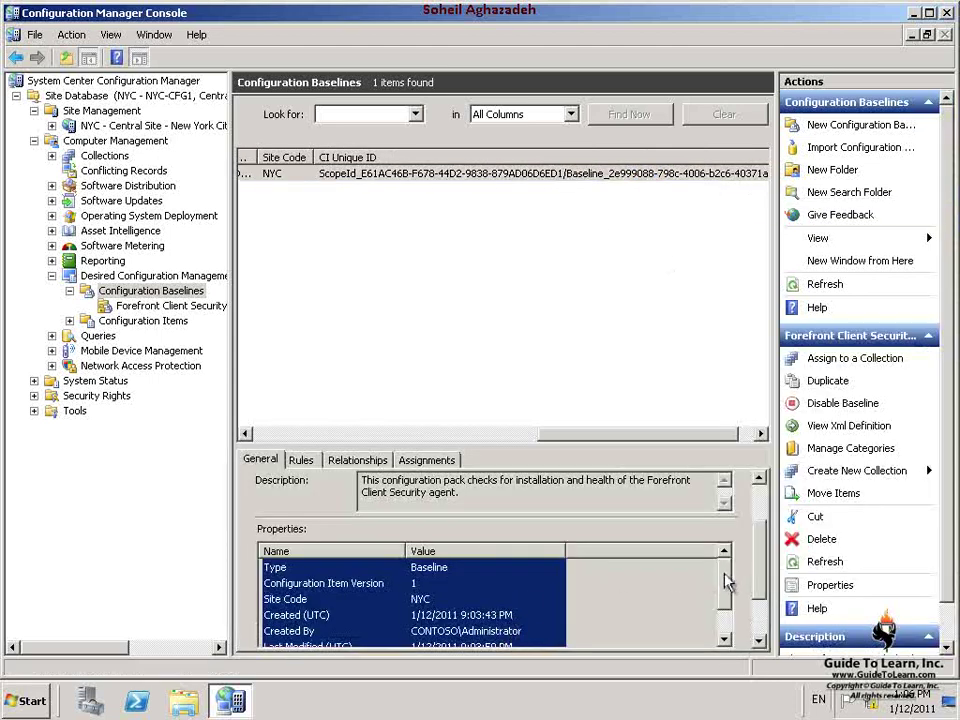
left_click_drag(725, 578, 725, 626)
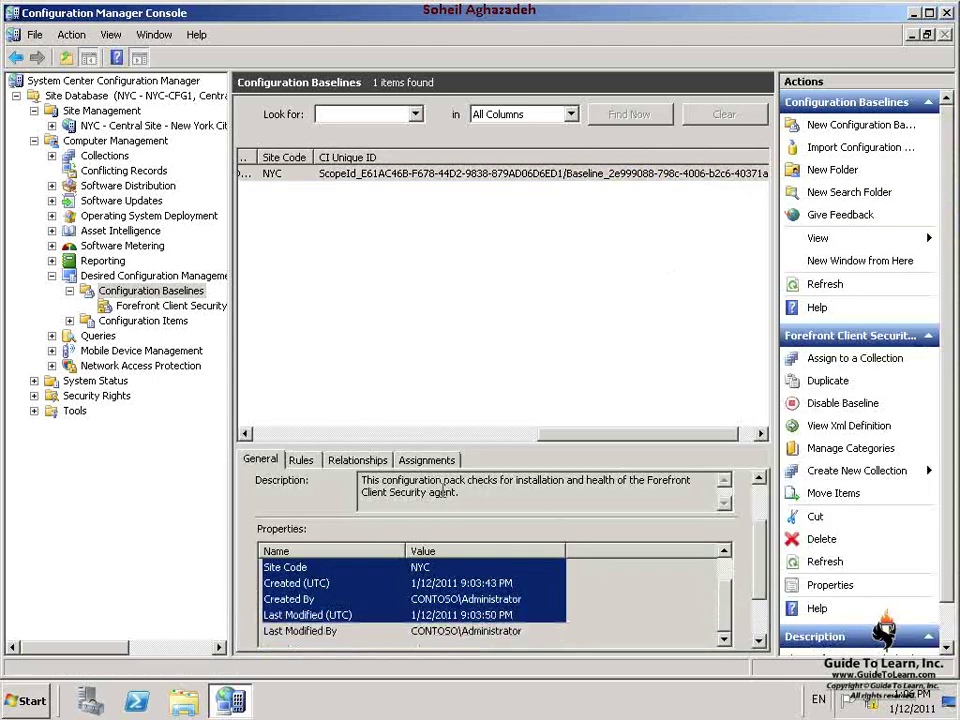
left_click(300, 461)
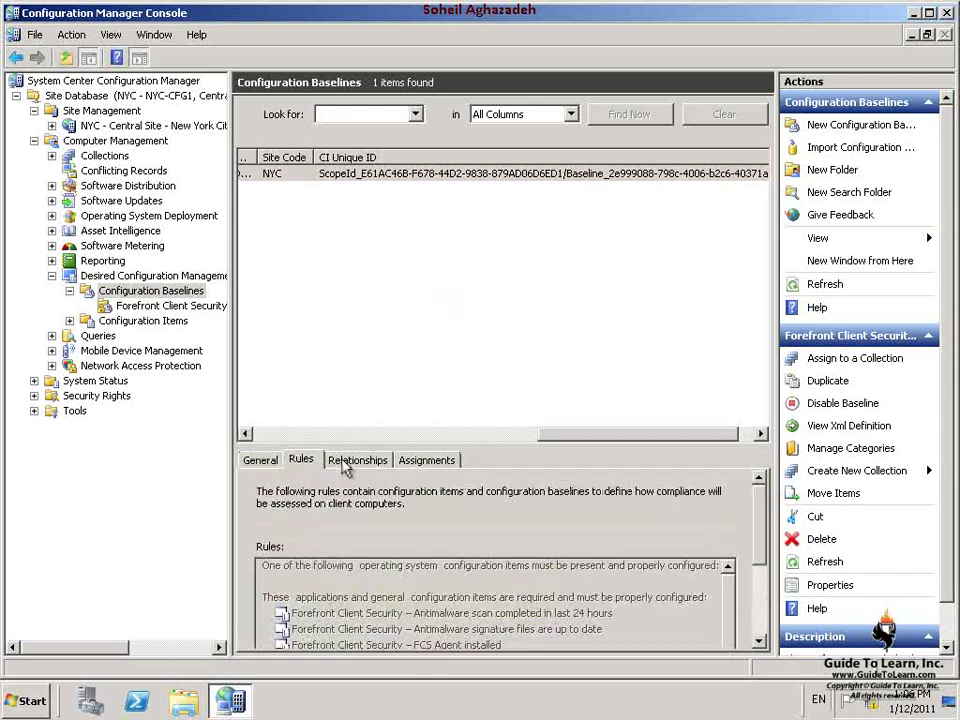
left_click(352, 464)
left_click(439, 464)
left_click(261, 460)
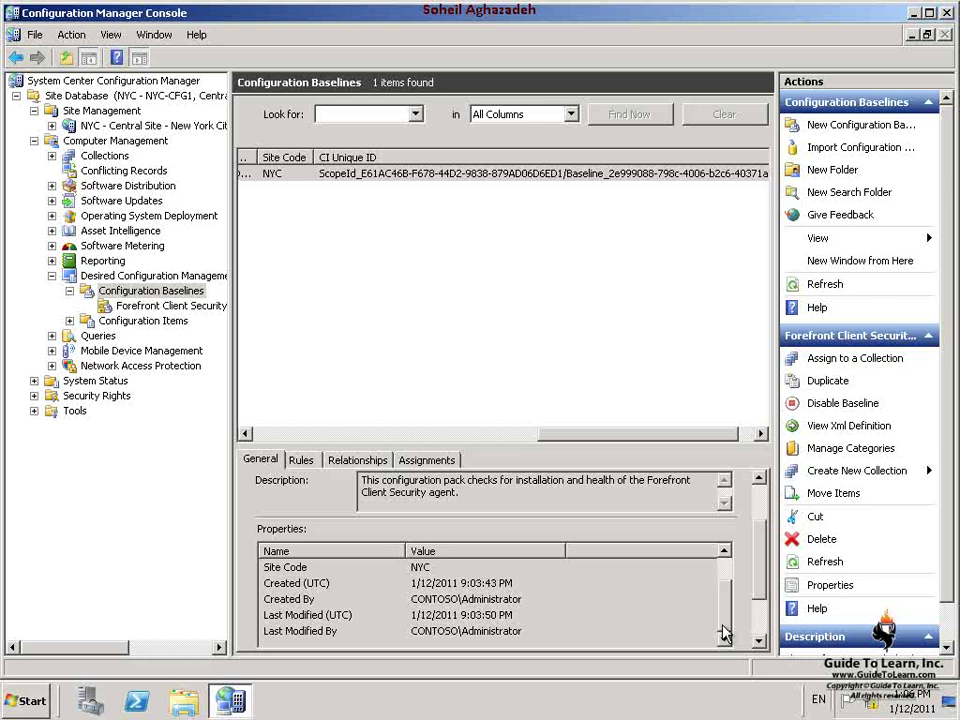
left_click_drag(726, 625, 727, 567)
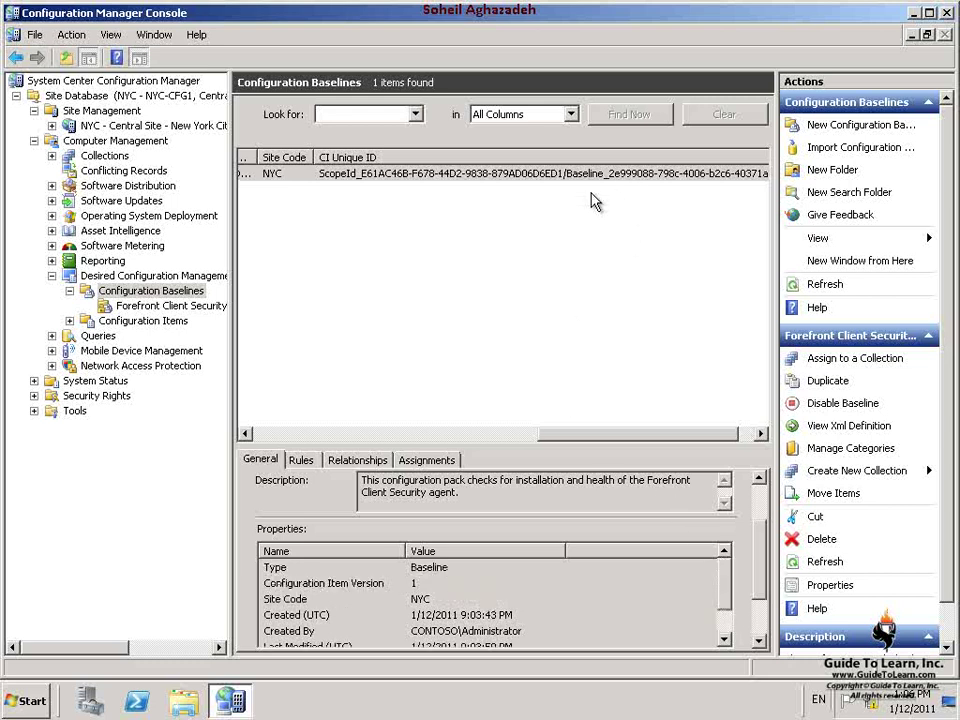
left_click(531, 201)
left_click(191, 305)
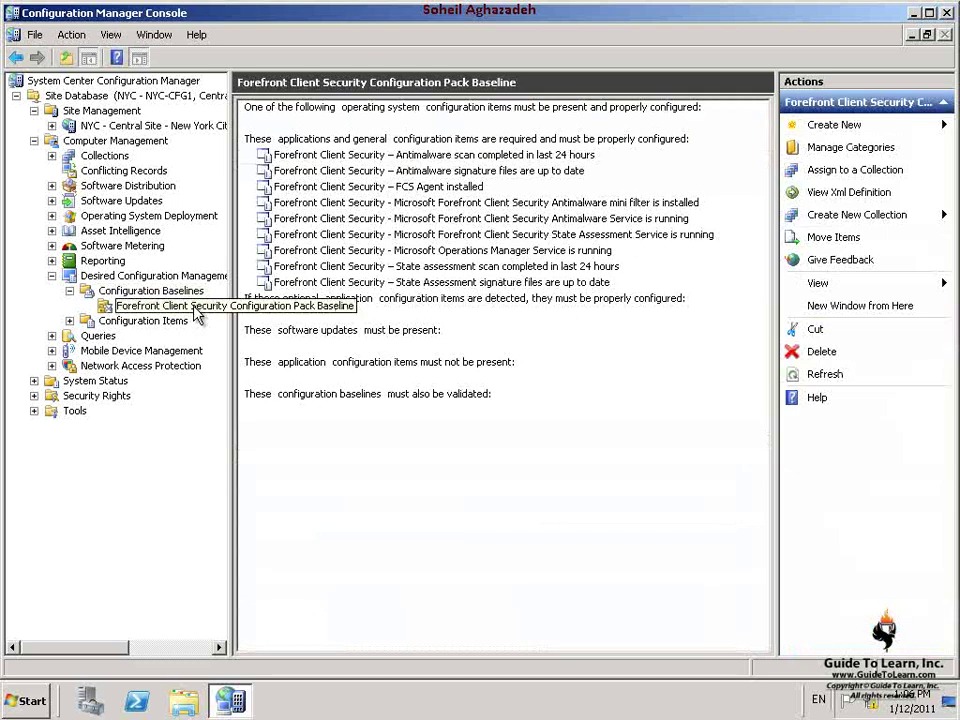
- Assign the Forefront Client Security Configuration Pack Baseline to All Systems through the Assign wizard
right_click(197, 312)
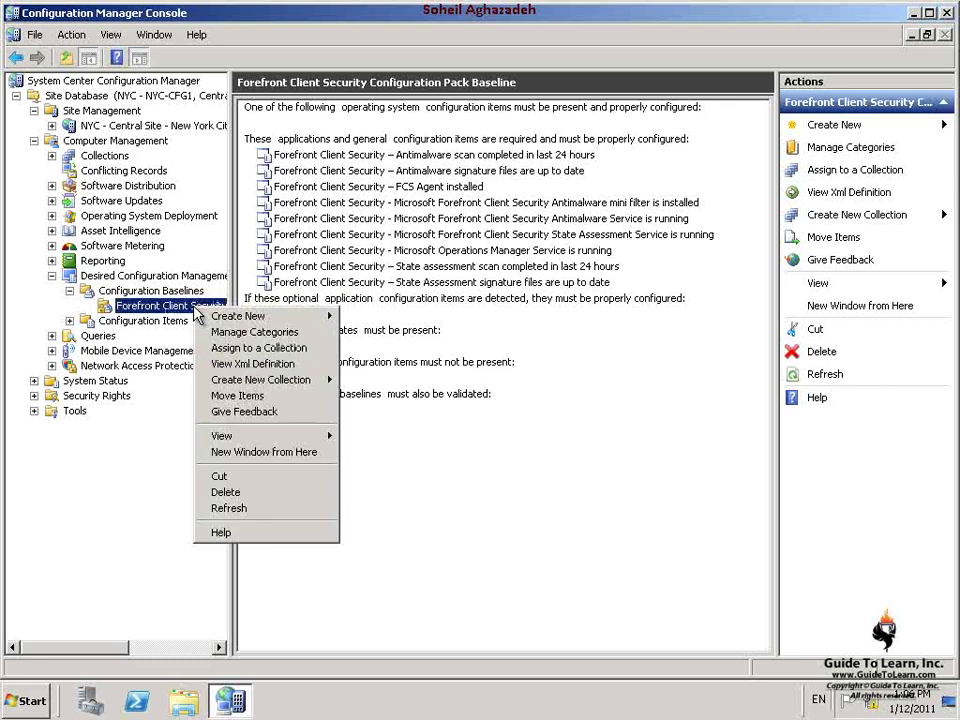
left_click(276, 348)
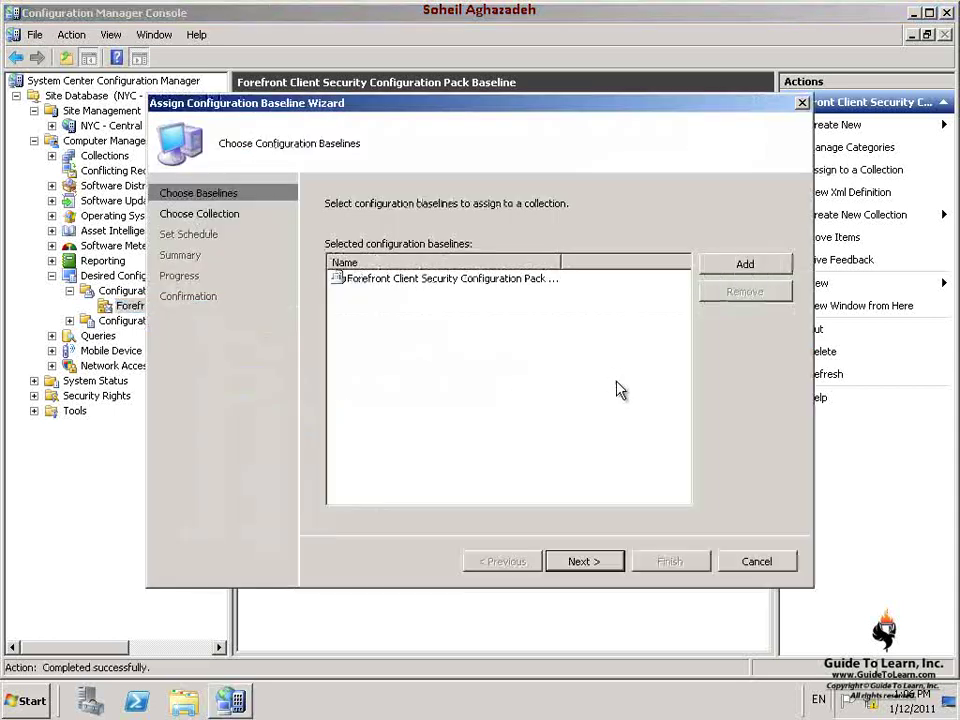
left_click(596, 563)
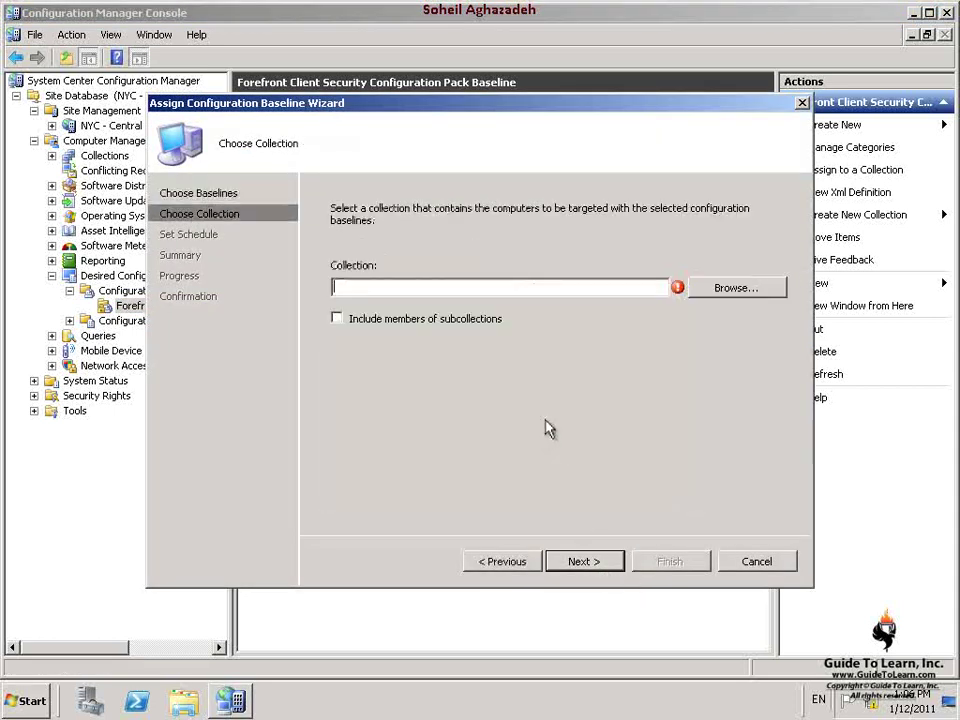
left_click(738, 289)
left_click(365, 270)
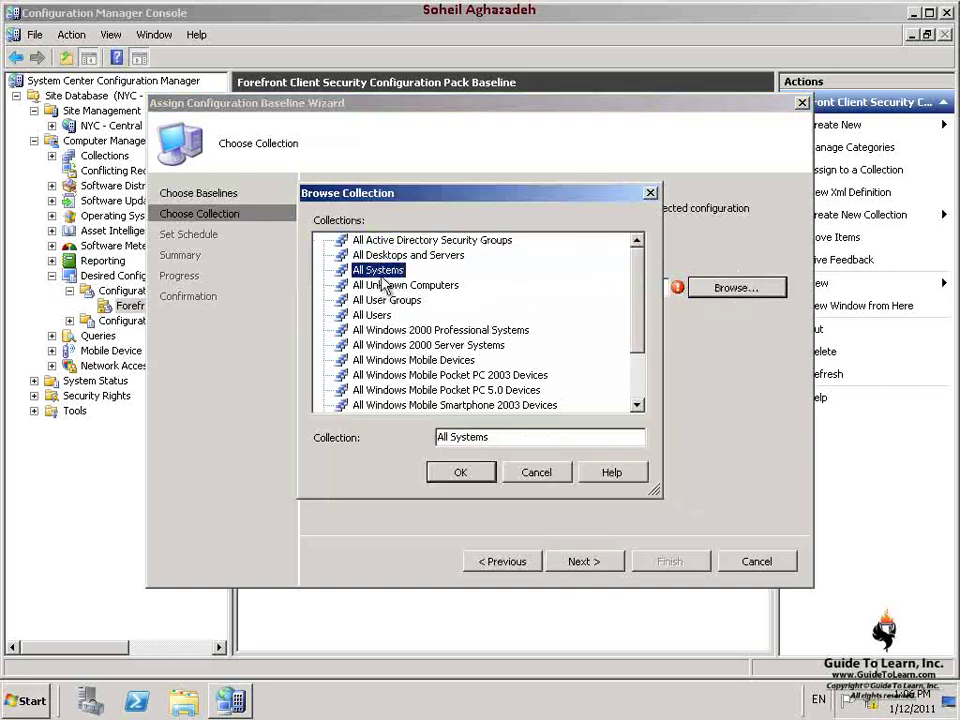
left_click(487, 473)
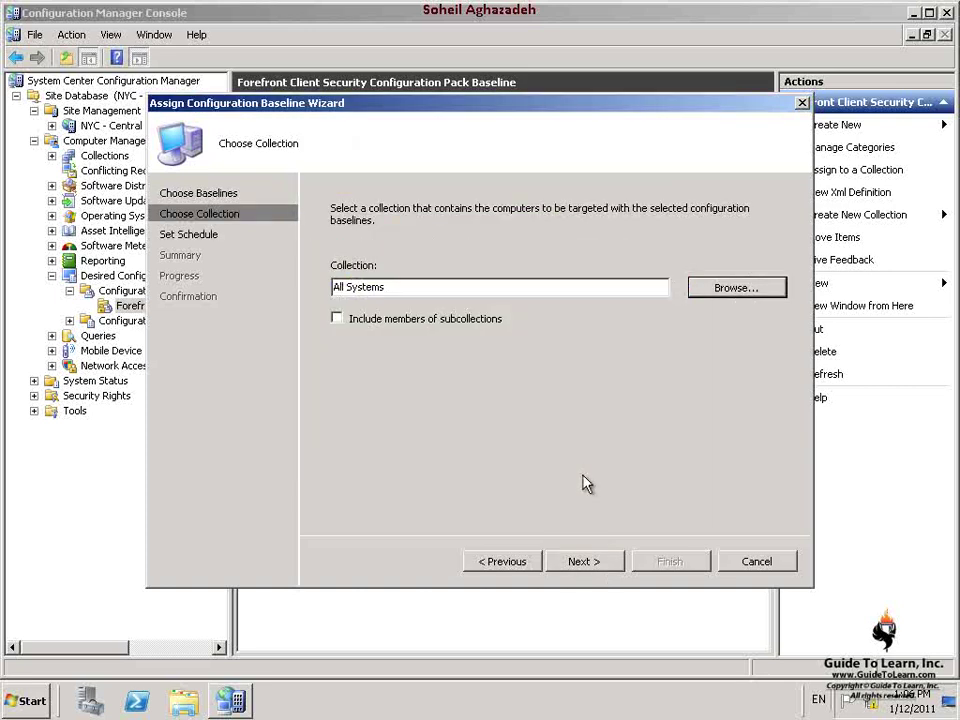
left_click(585, 562)
left_click(615, 564)
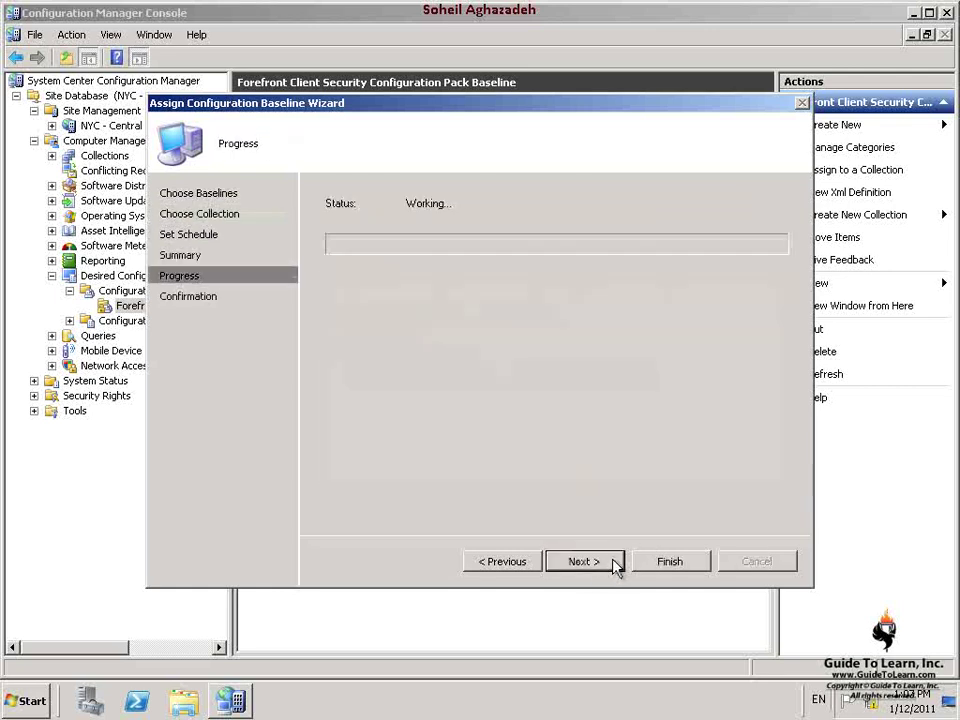
left_click(758, 566)
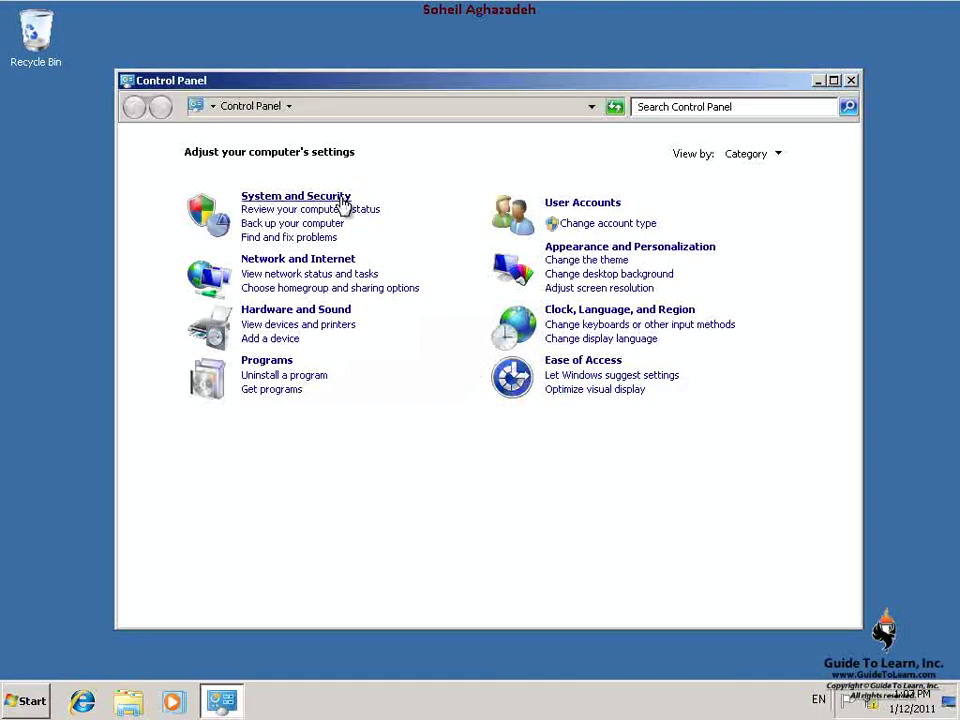
- Initiate the Machine Policy Retrieval & Evaluation Cycle from the Configuration Manager client's Actions tab
left_click(340, 198)
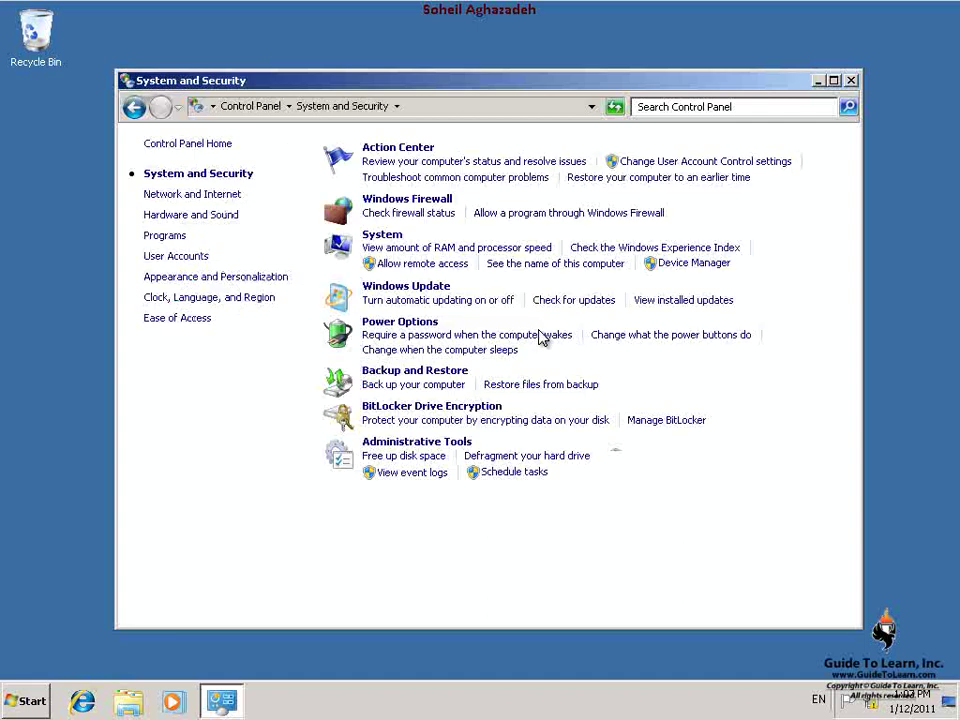
left_click(468, 541)
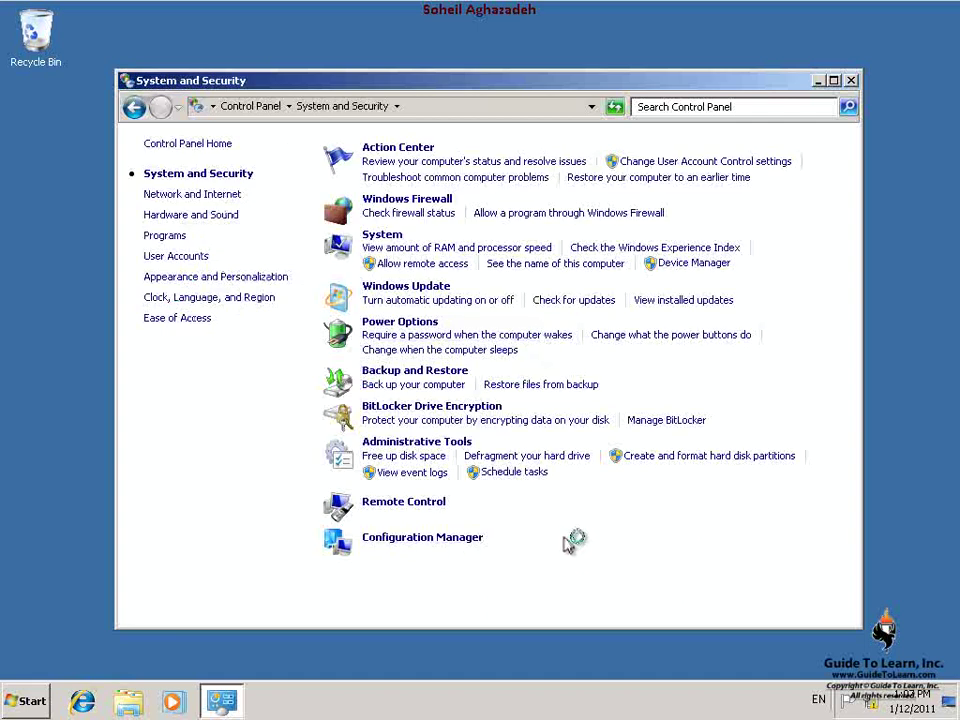
left_click(228, 121)
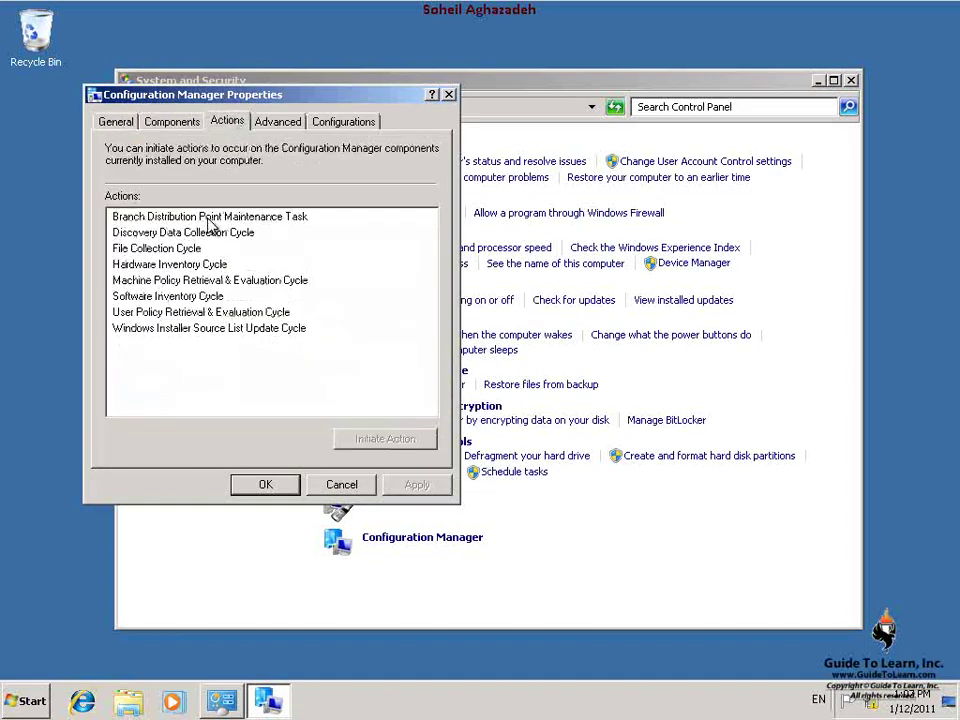
left_click(208, 279)
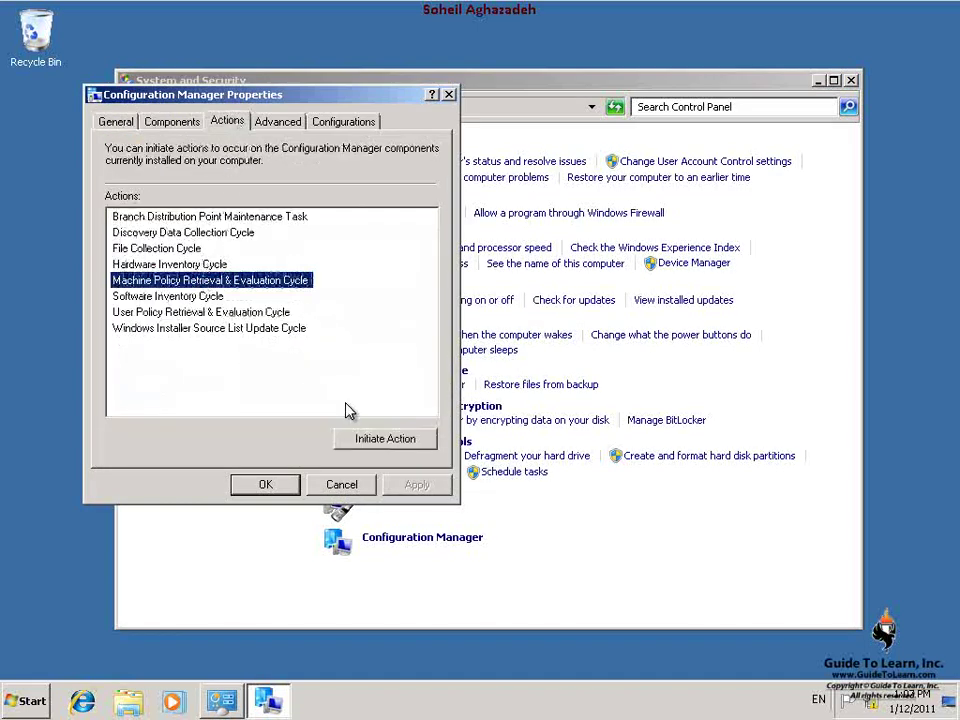
left_click(386, 440)
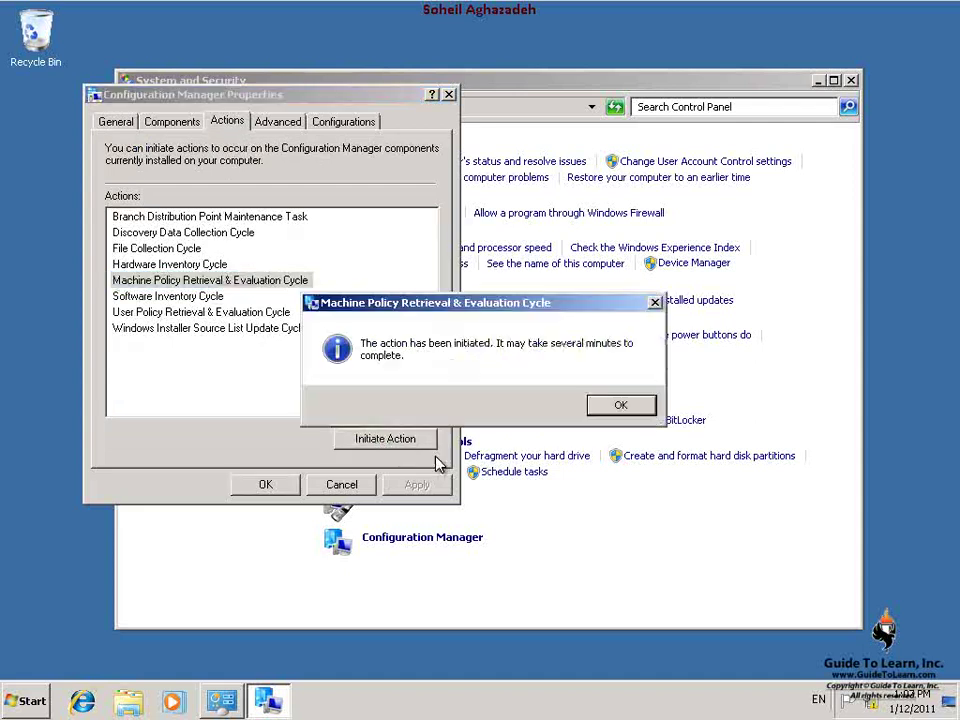
left_click(619, 405)
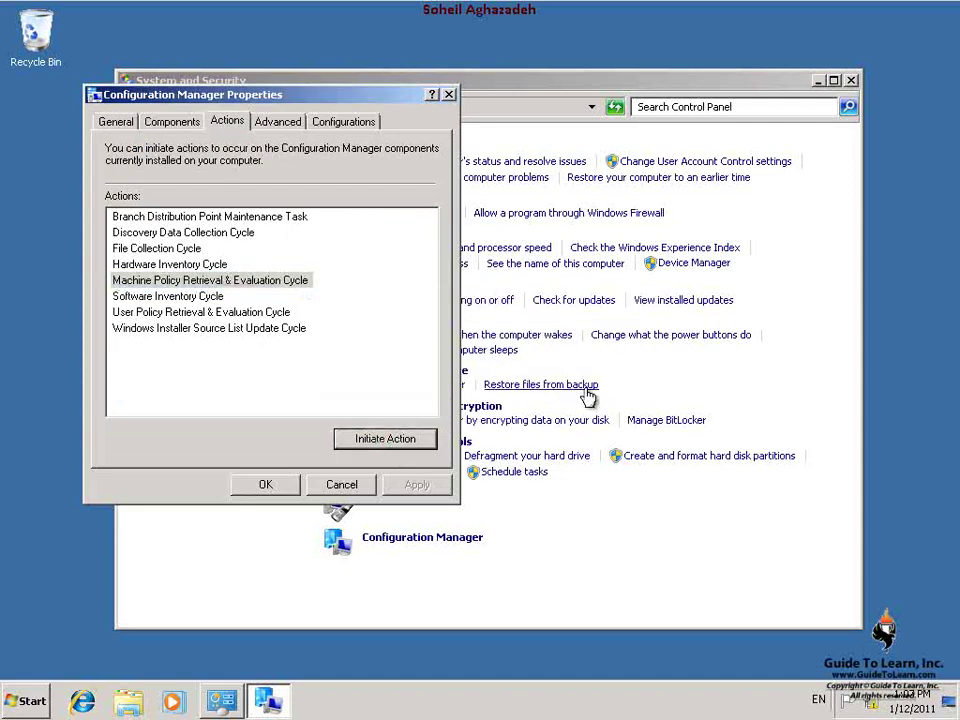
- Reopen the Configuration Manager client properties on the Configurations tab listing assigned baselines
left_click(266, 485)
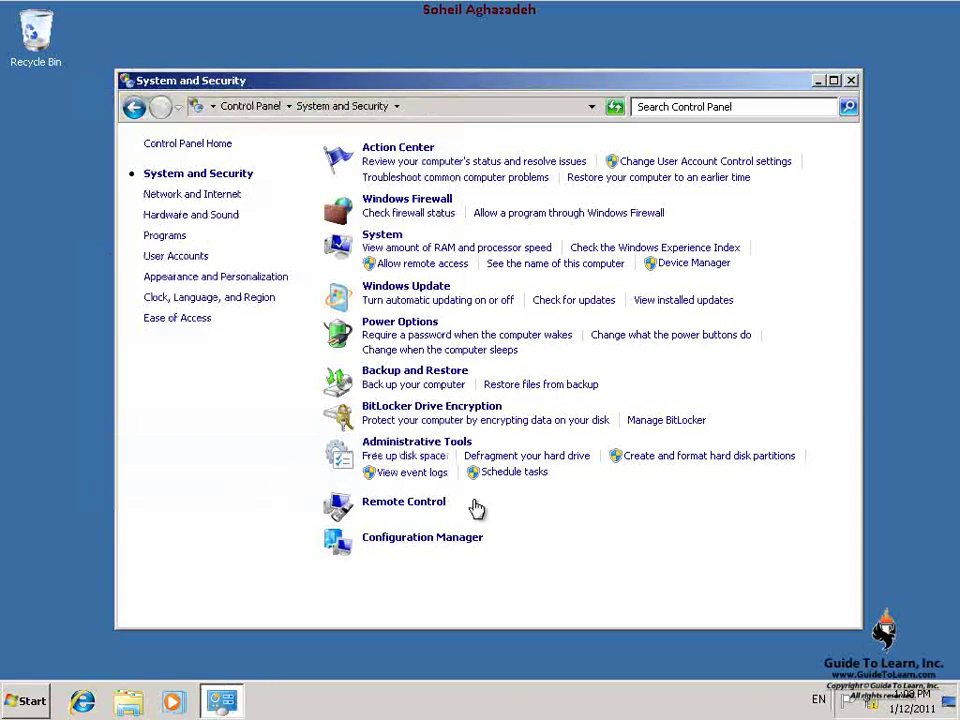
left_click(430, 538)
left_click(385, 162)
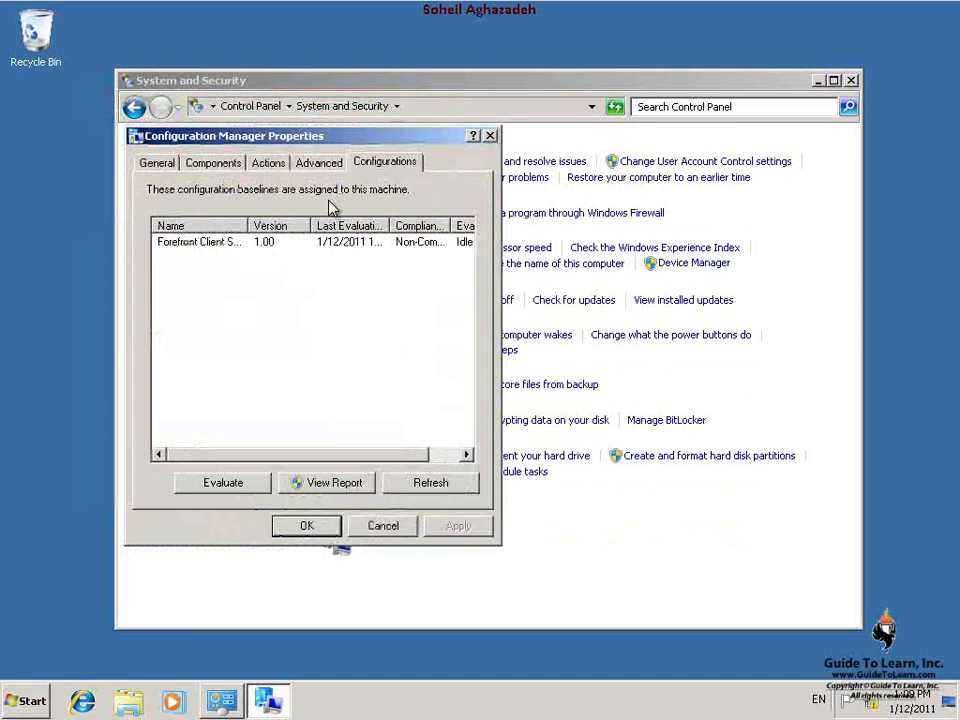
- Evaluate the Forefront baseline, refresh to confirm Non-Compliant, and open its compliance report
left_click(278, 246)
left_click(245, 484)
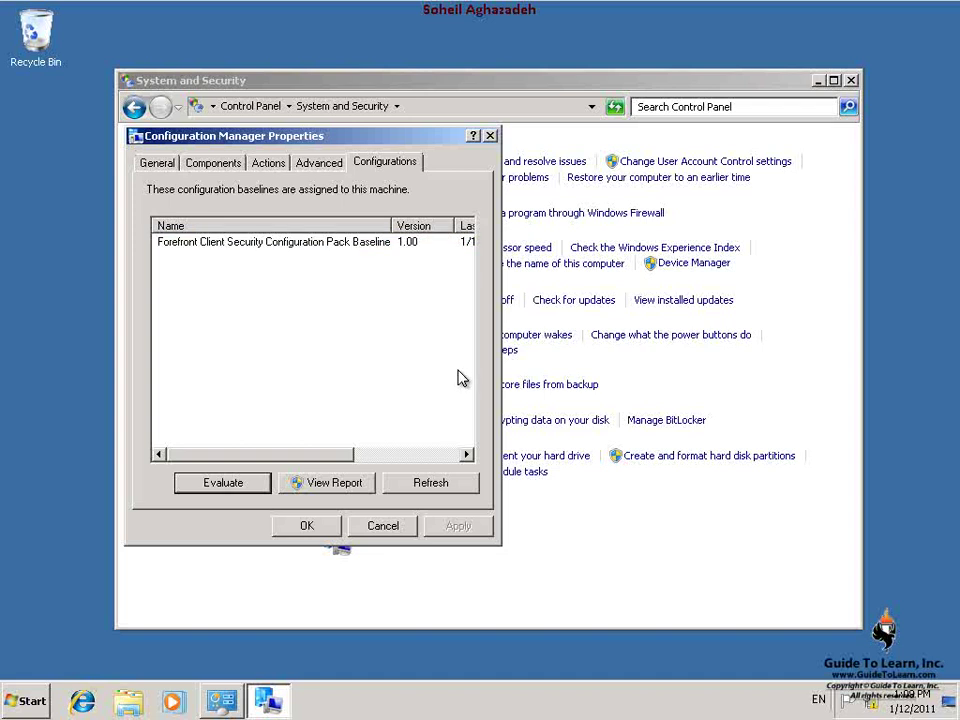
left_click(439, 483)
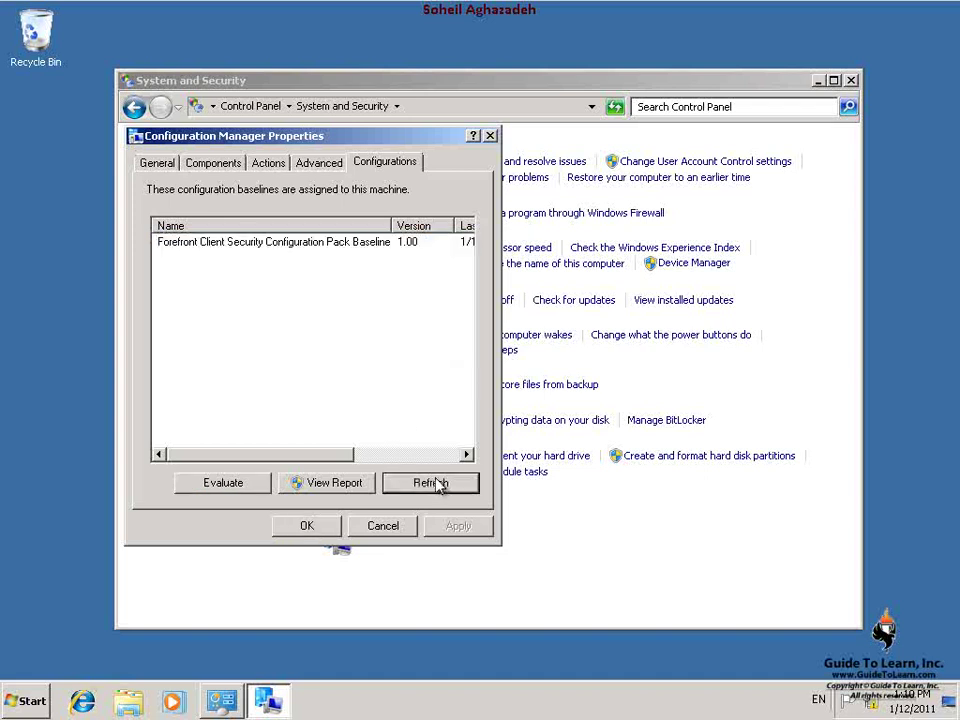
left_click_drag(349, 457, 471, 460)
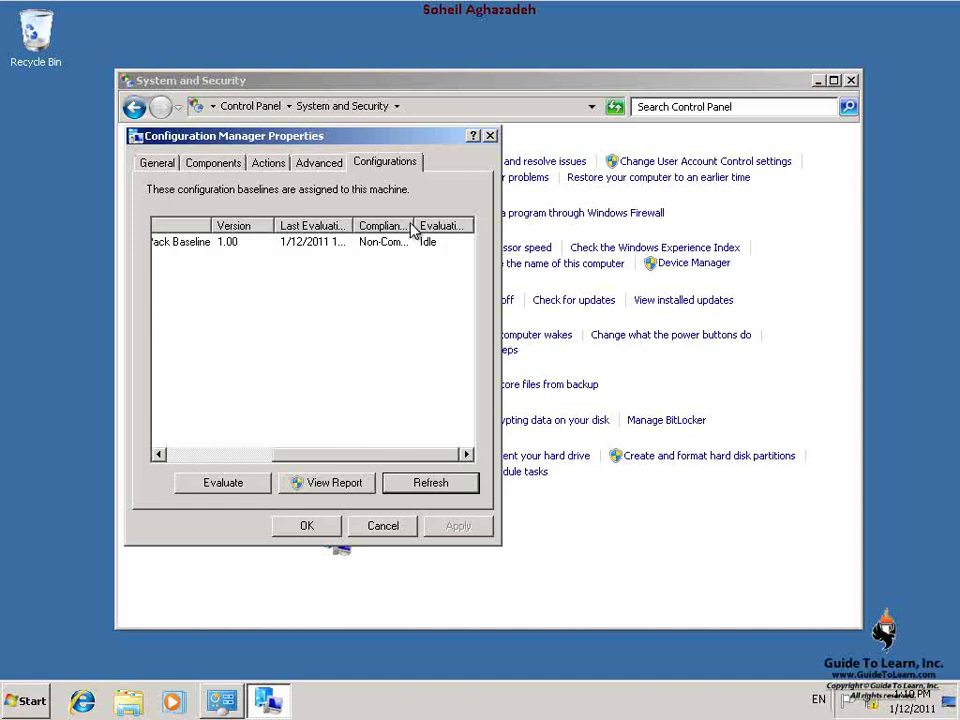
left_click(395, 242)
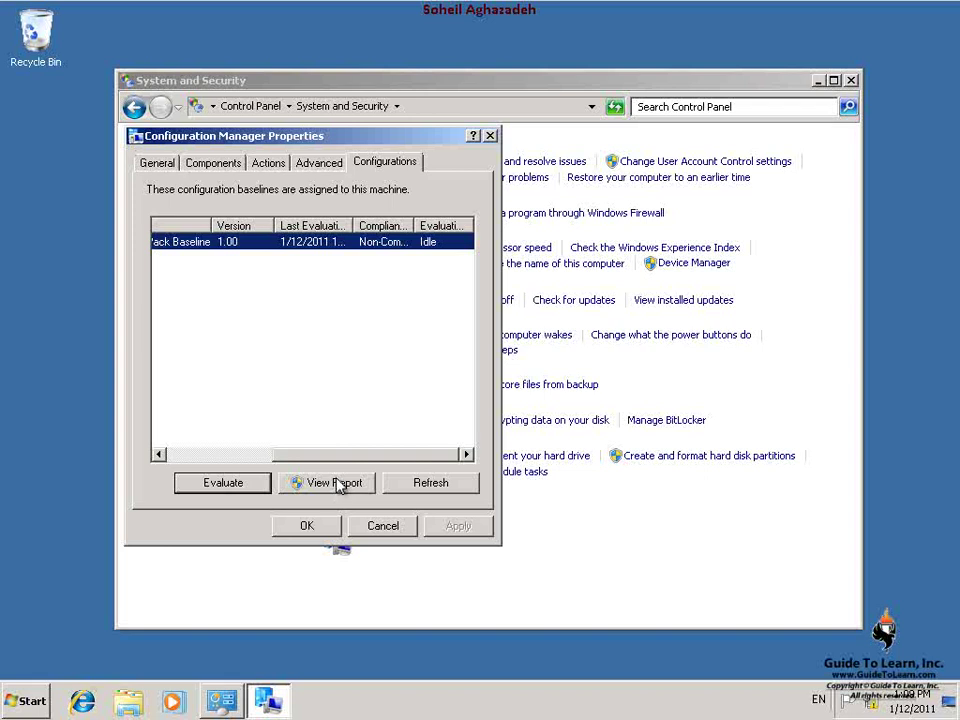
left_click(338, 486)
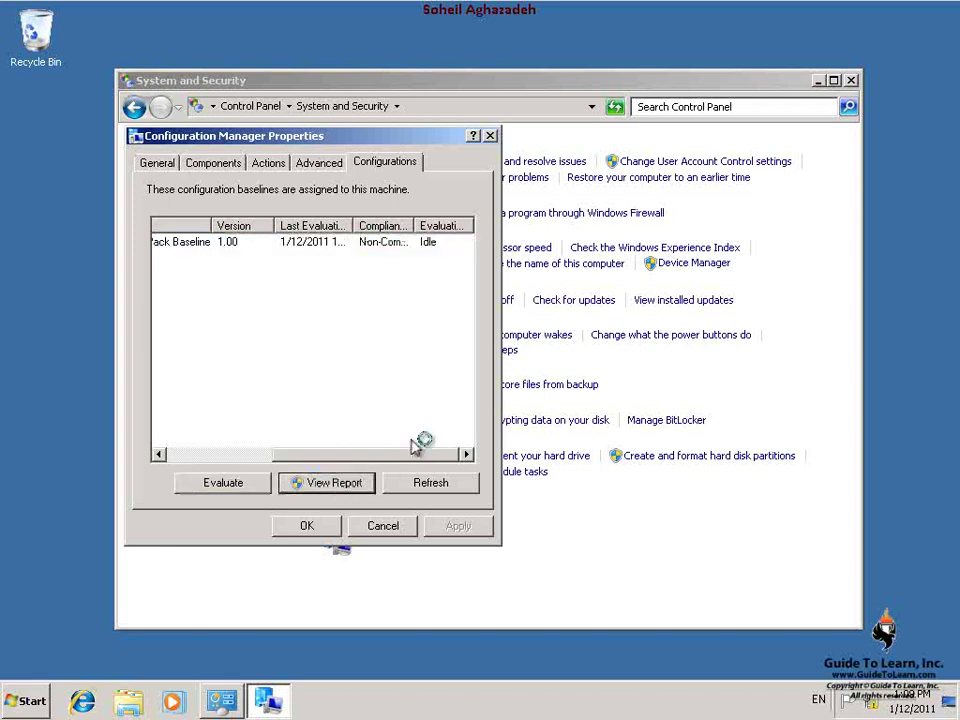
- Scroll through the Non-Compliant, Warning-severity DCM compliance report, then open a blank new tab
scroll(478, 400, "down", 2)
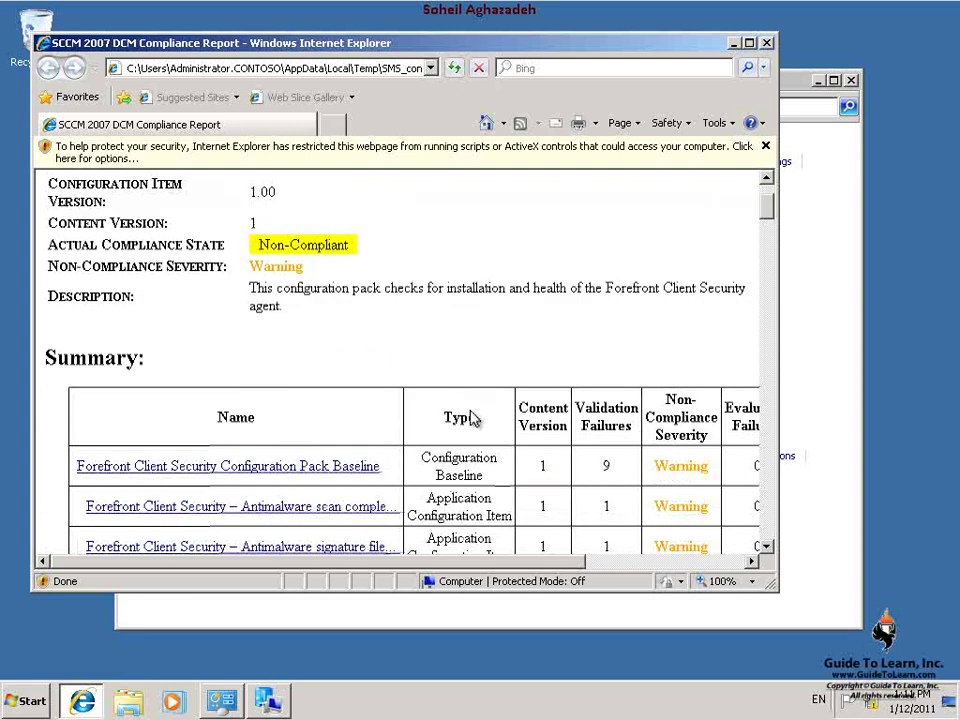
scroll(477, 396, "down", 7)
scroll(478, 396, "down", 5)
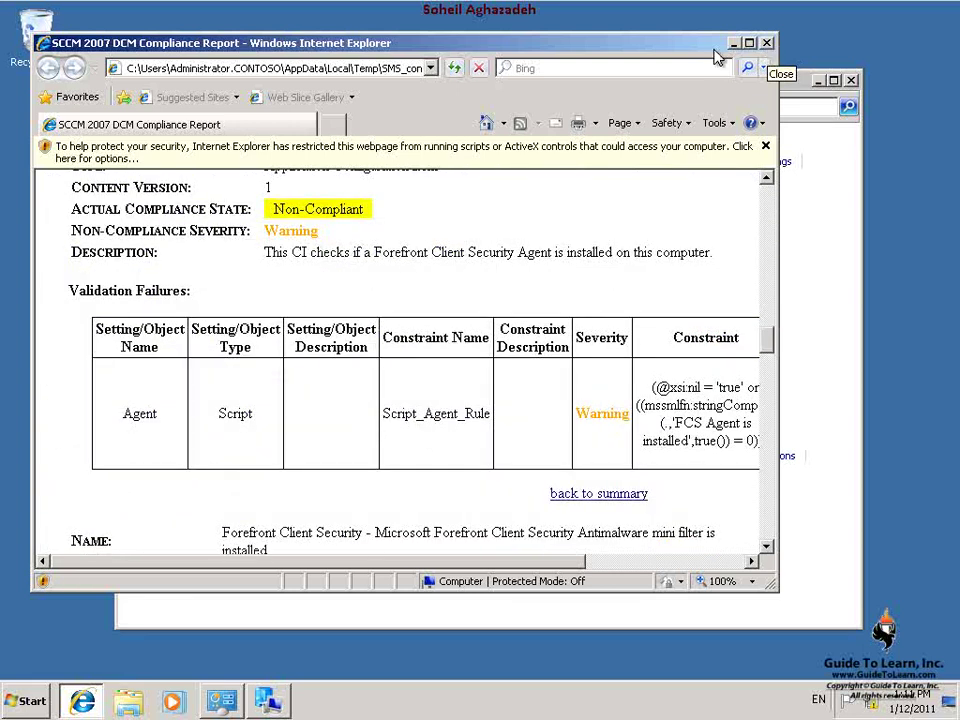
left_click(340, 123)
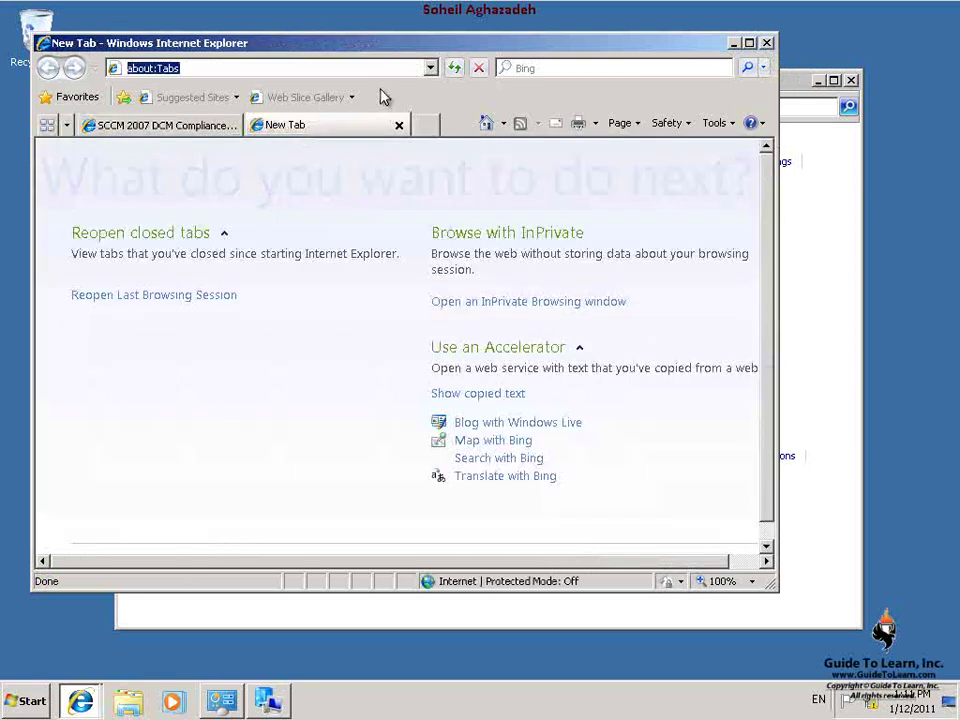
type("h")
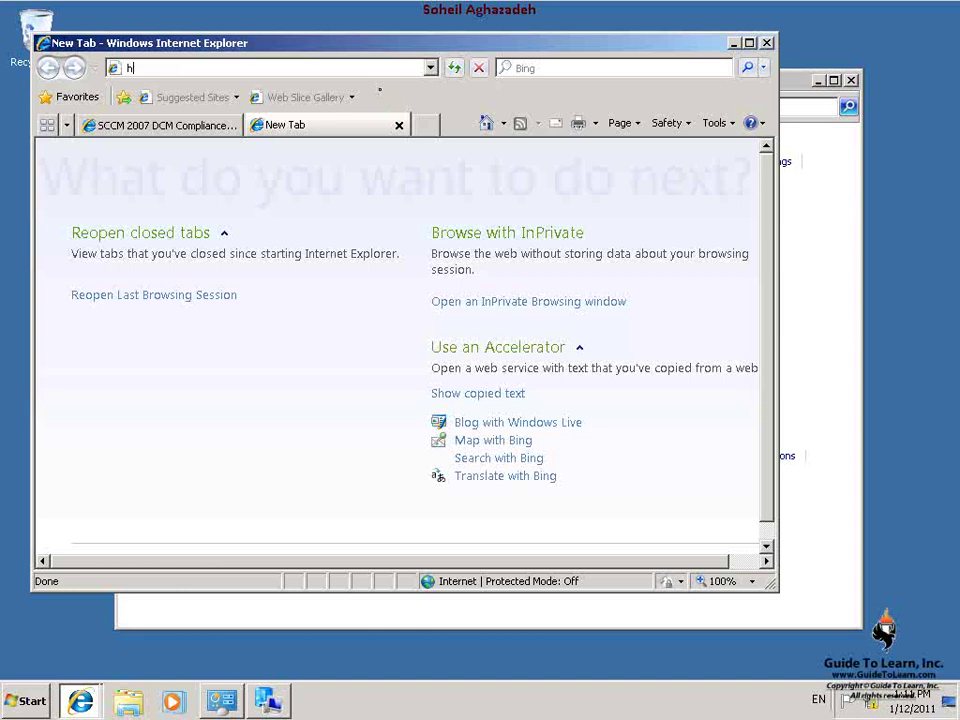
type("ttp://NYC")
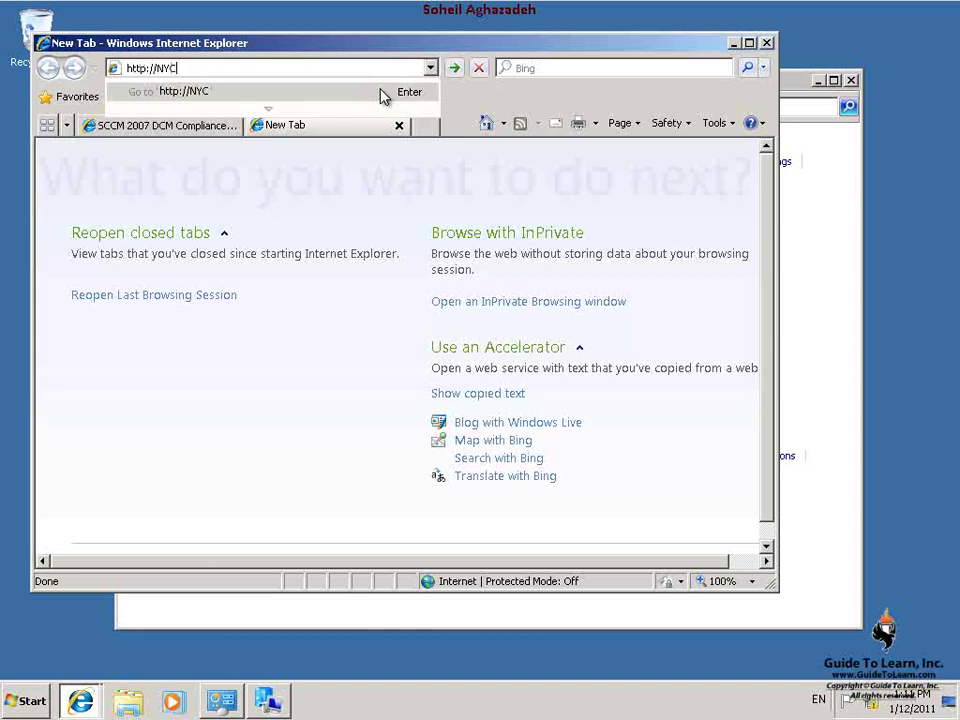
type("-CFG1:80/SMSReporting")
key("Return")
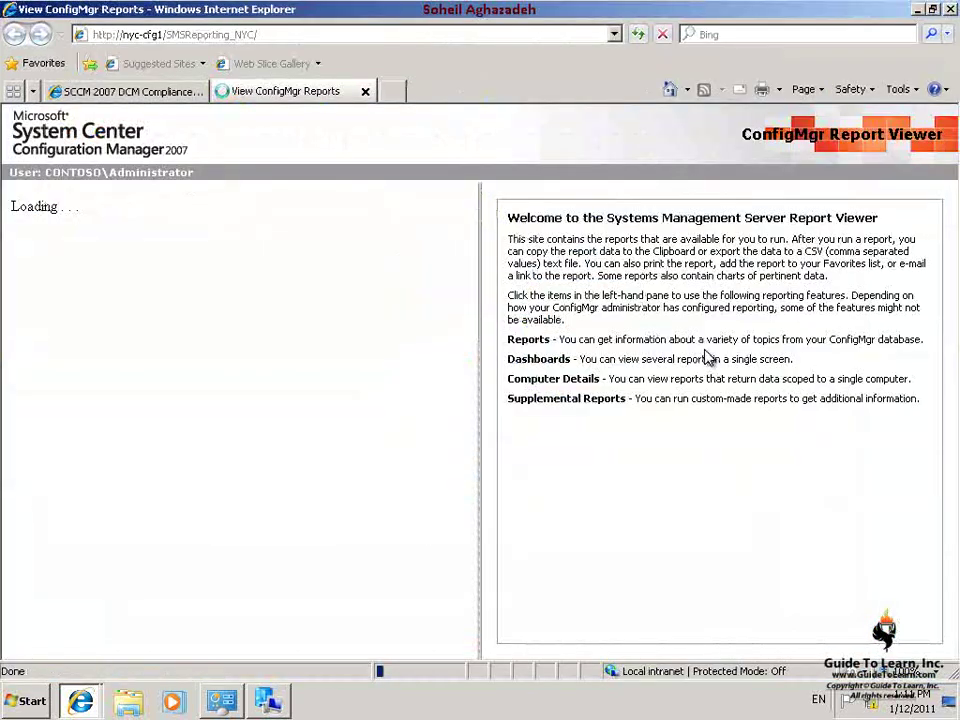
left_click(150, 240)
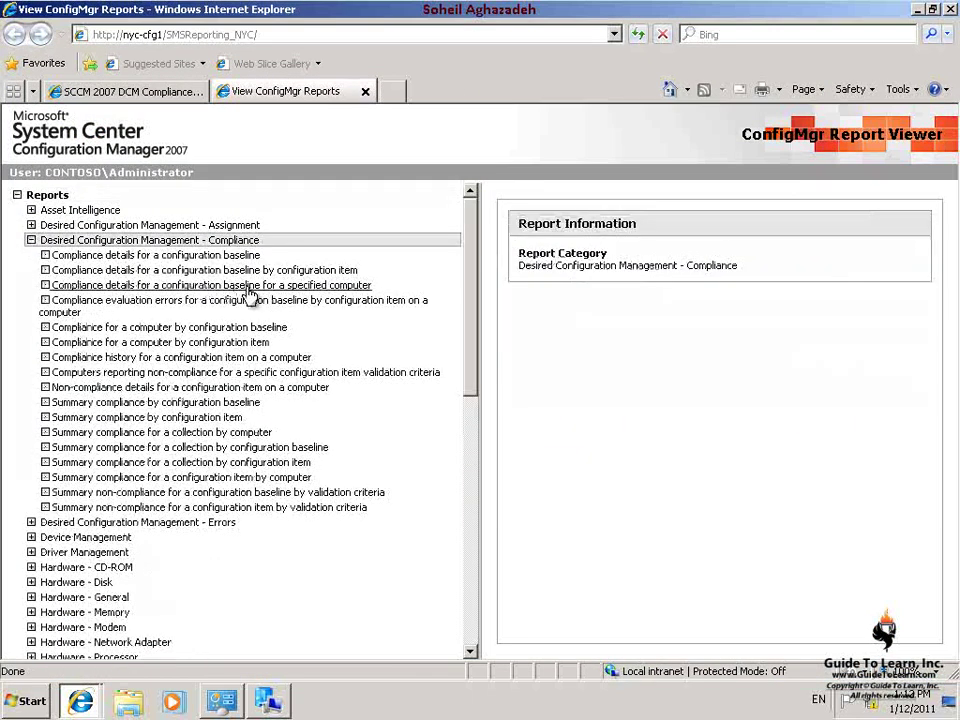
left_click(146, 258)
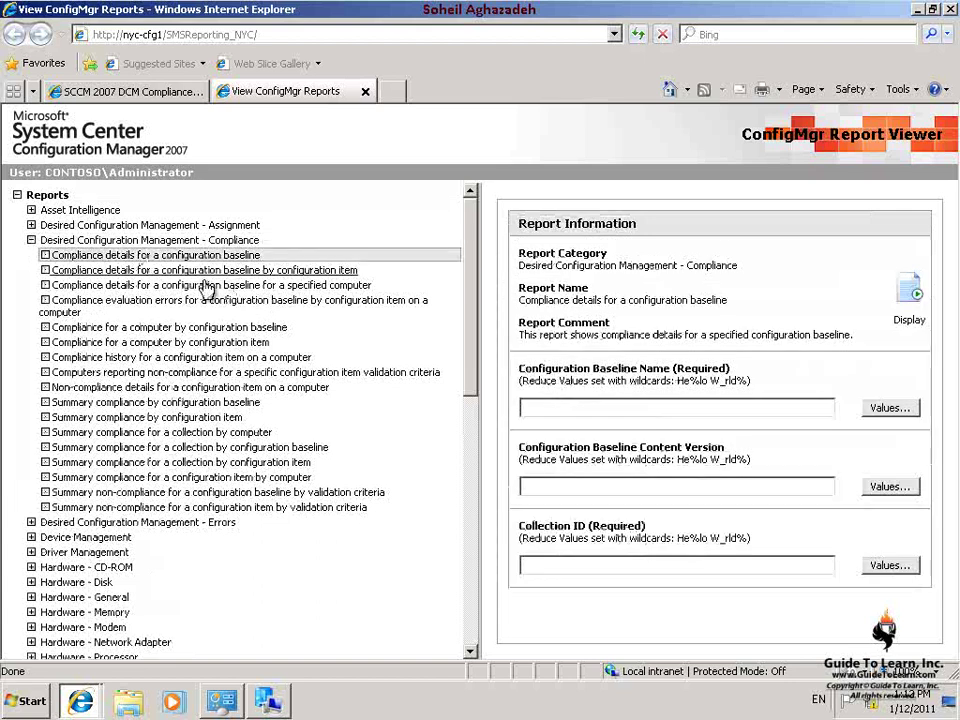
- Set the report parameters to the Forefront Client Security baseline and the All Systems collection
left_click(891, 410)
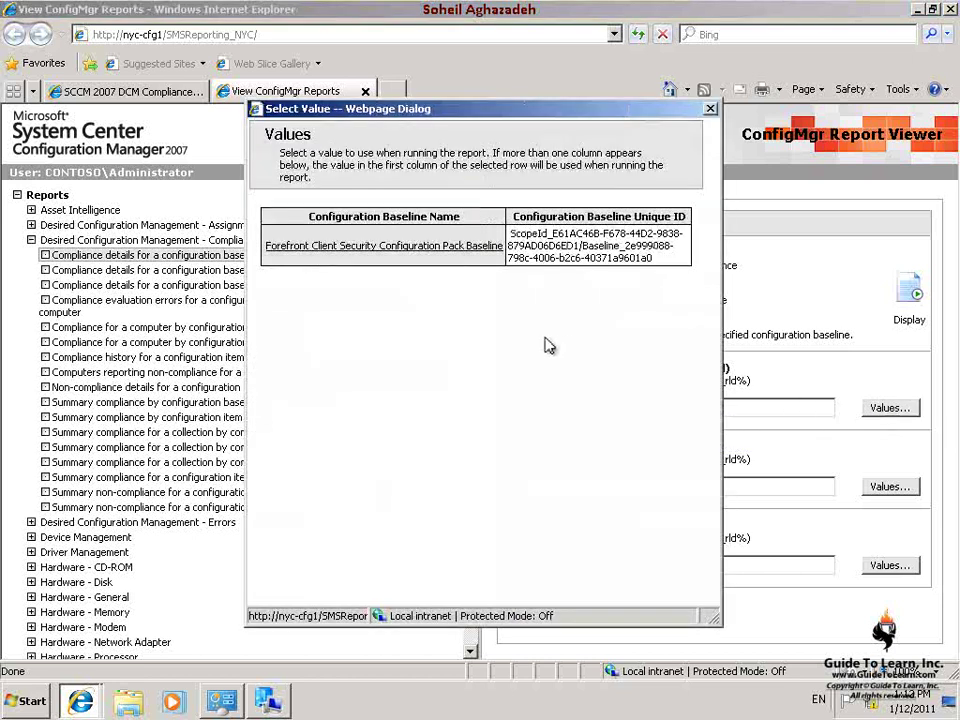
left_click(400, 256)
left_click(890, 562)
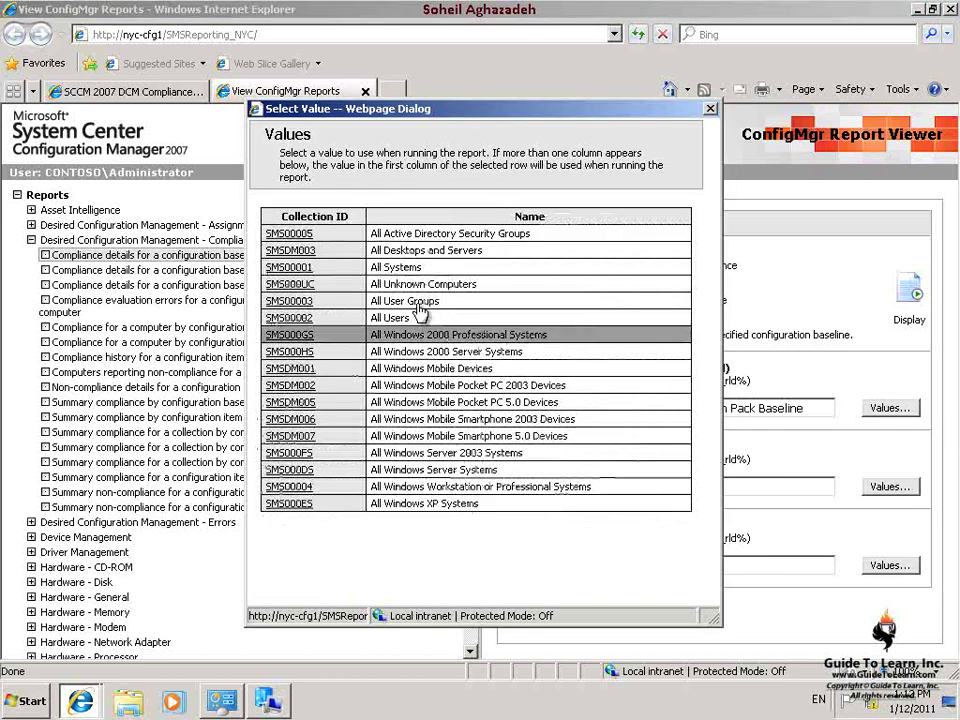
left_click(350, 268)
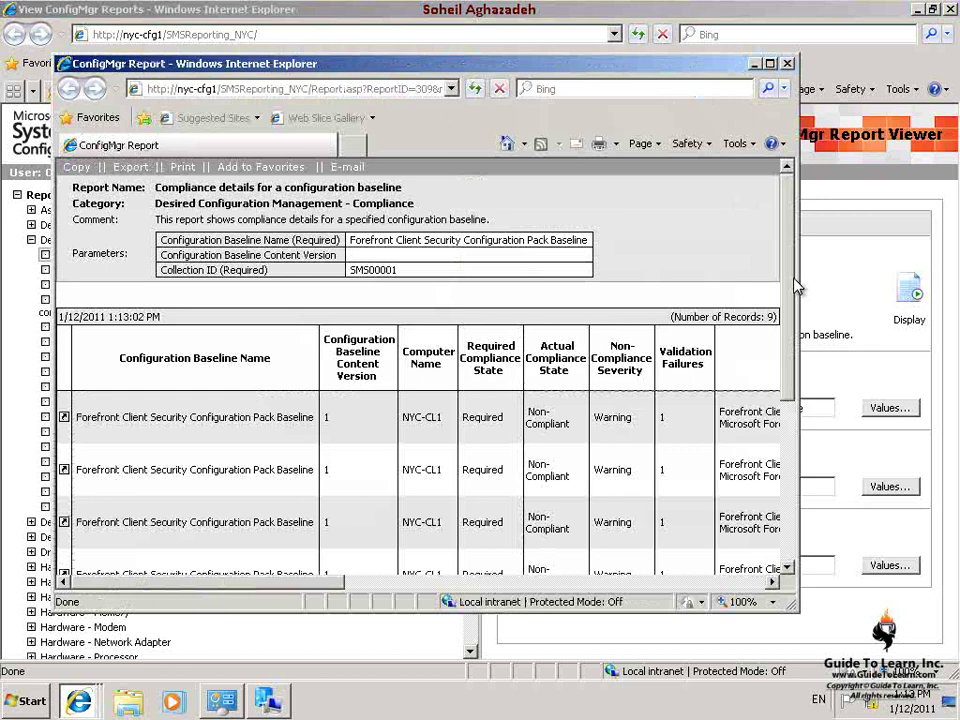
scroll(797, 333, "down", 1)
left_click_drag(797, 333, 779, 216)
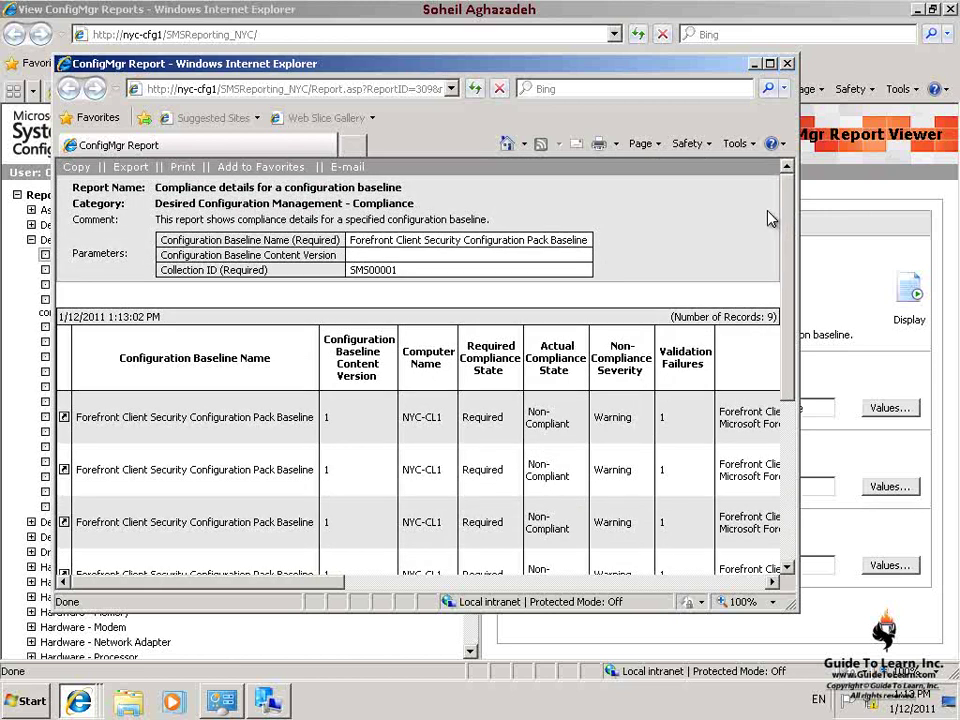
- Drill into the first non-compliant row and view per-computer compliance for the antimalware scan item
left_click(65, 419)
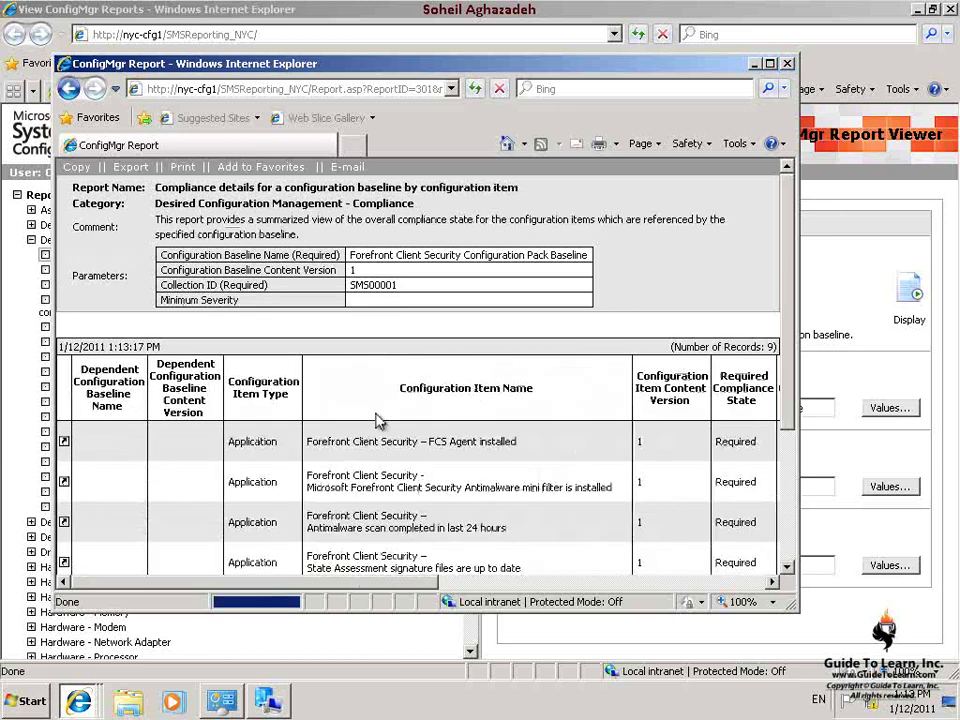
scroll(790, 390, "down", 1)
left_click_drag(790, 390, 785, 485)
left_click_drag(444, 580, 240, 584)
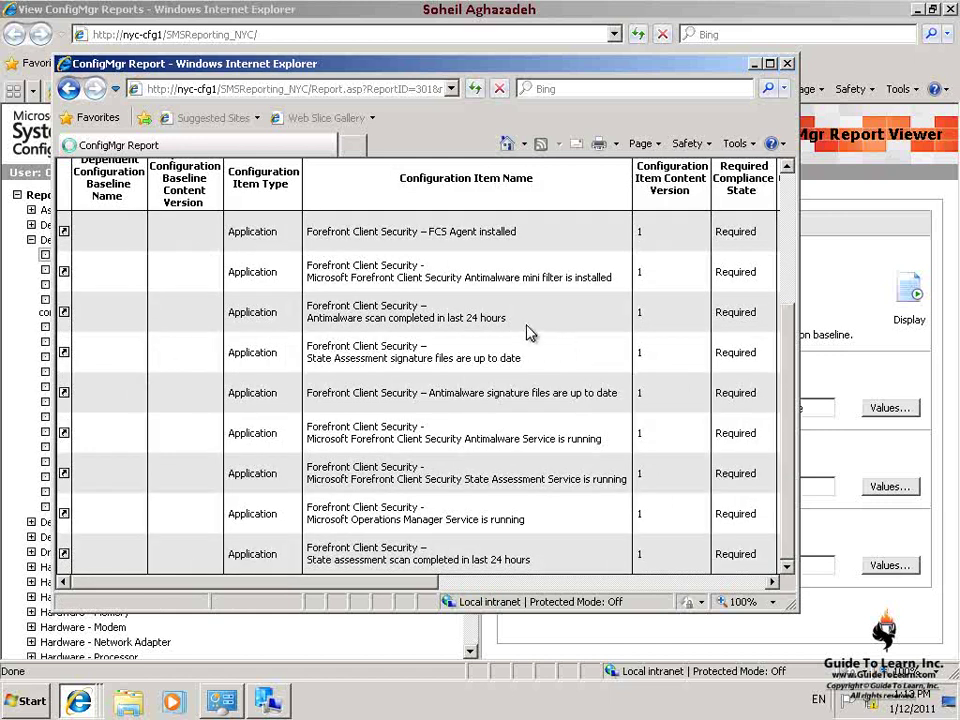
left_click(492, 318)
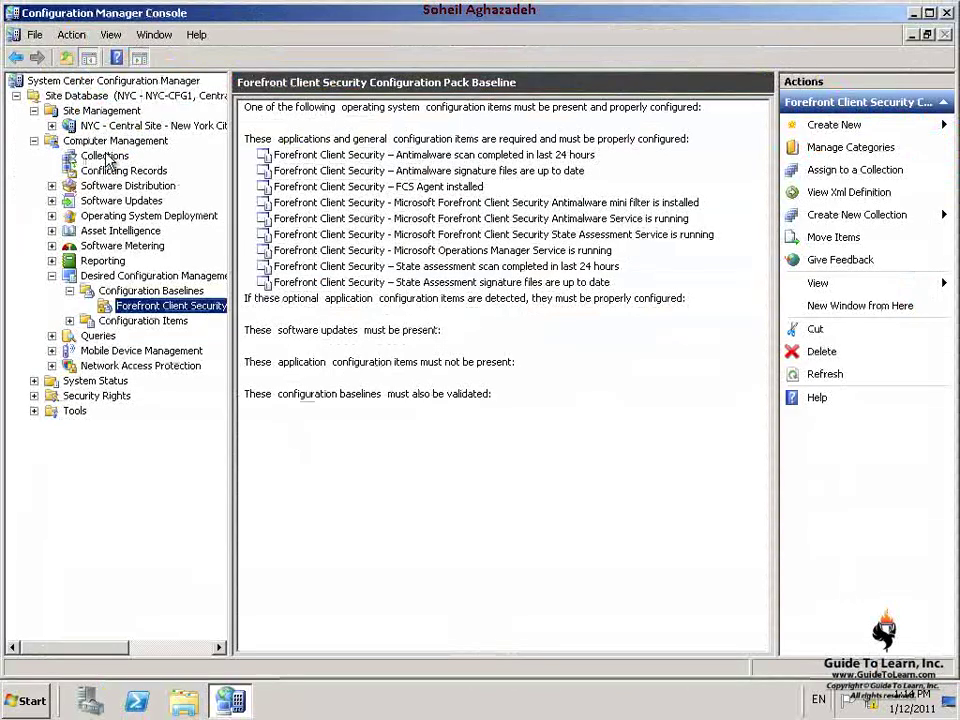
- Start a new collection named 'Forefront Baseline Non-Compliant Systems' under Collections
double_click(90, 155)
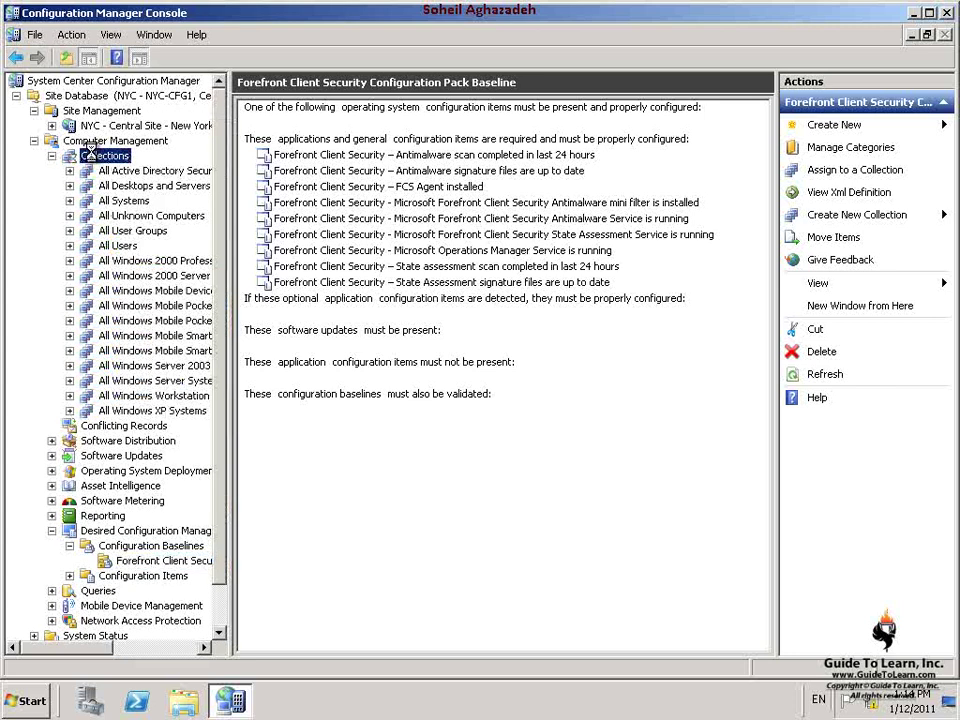
right_click(90, 155)
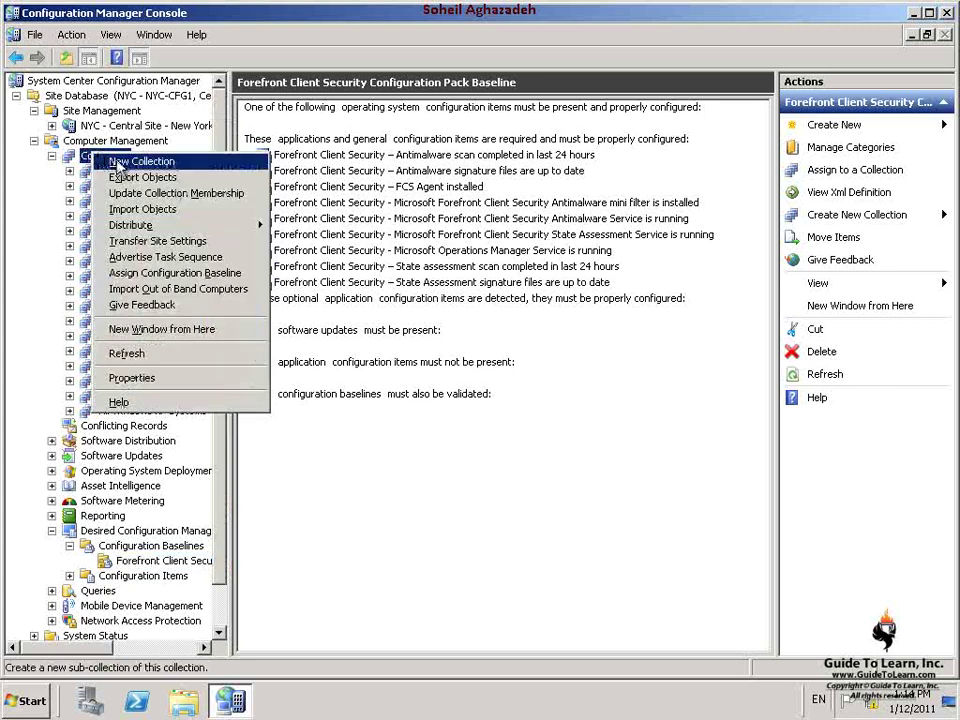
left_click(110, 164)
type("Forefront Baseline Non-Compli")
type("ant Systems")
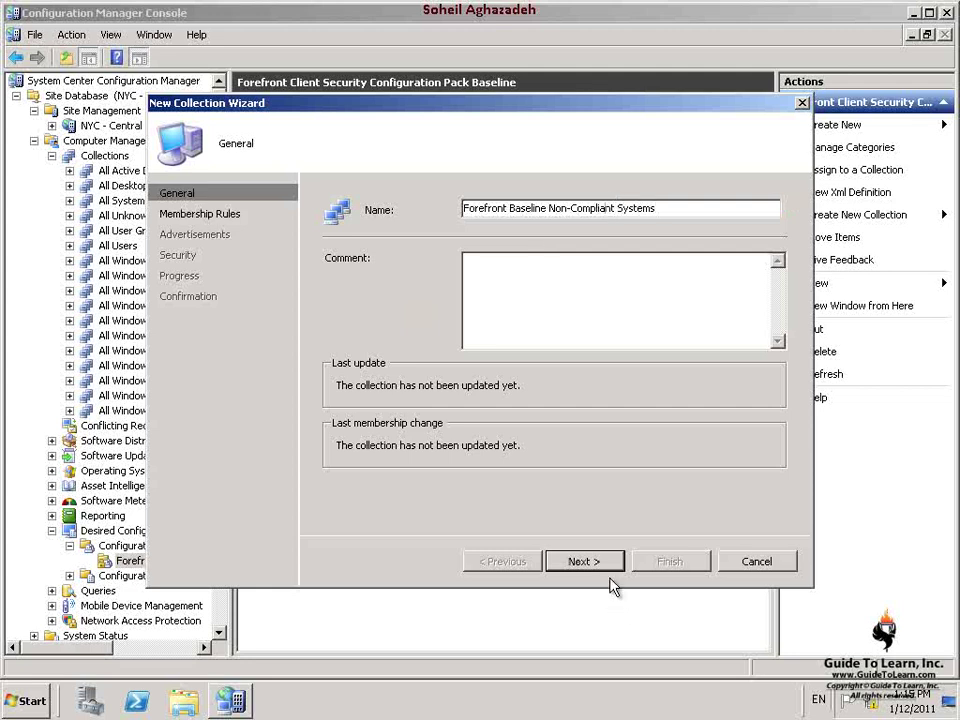
left_click(614, 561)
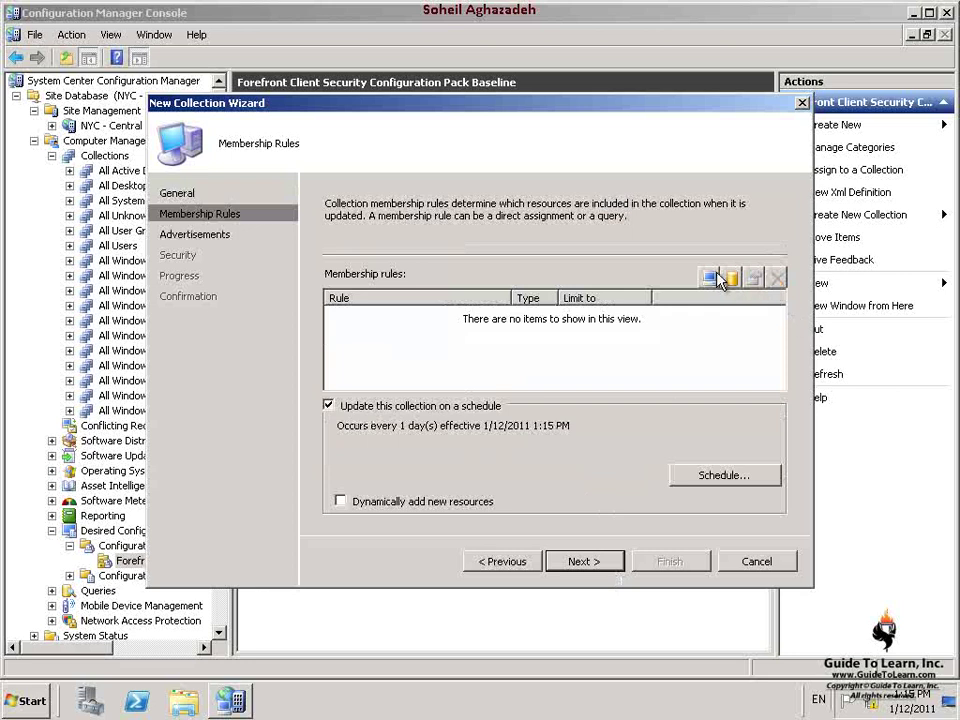
- Add a query membership rule named 'Forefront Non-Compliant'
left_click(732, 280)
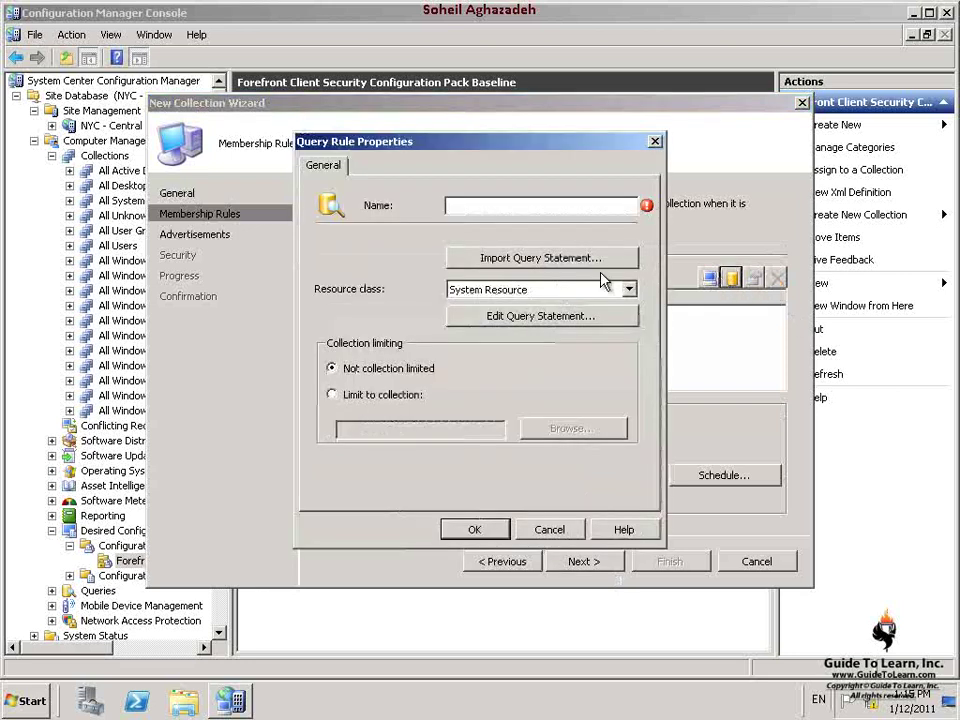
type("Forefront Non-Compliant")
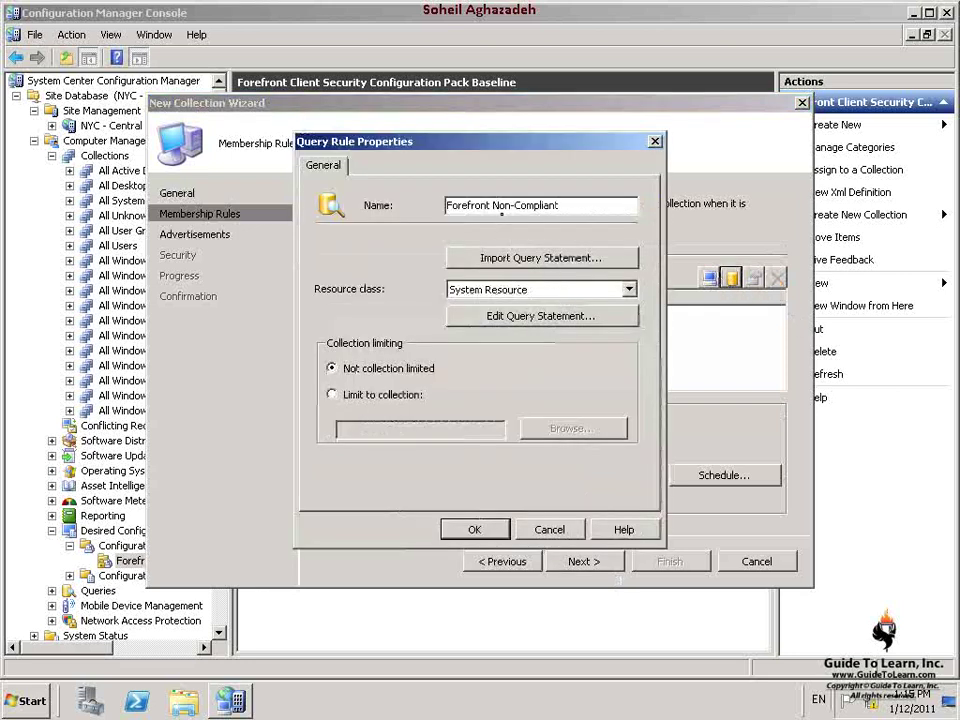
left_click(542, 318)
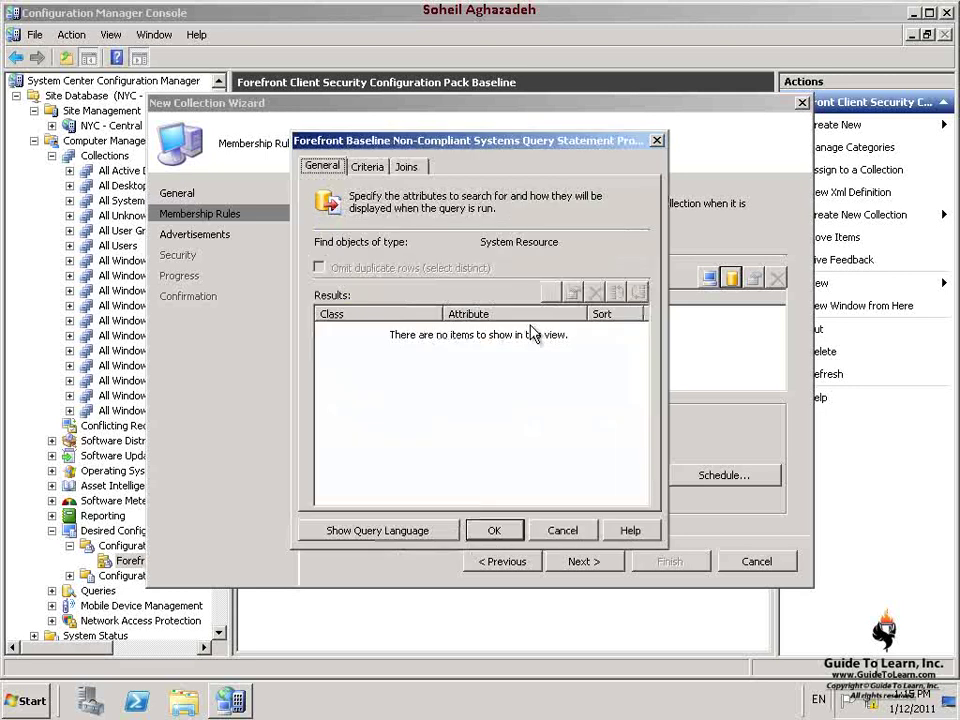
- Add a criterion on the Configuration Item Compliance State CIUnique ID attribute
left_click(370, 168)
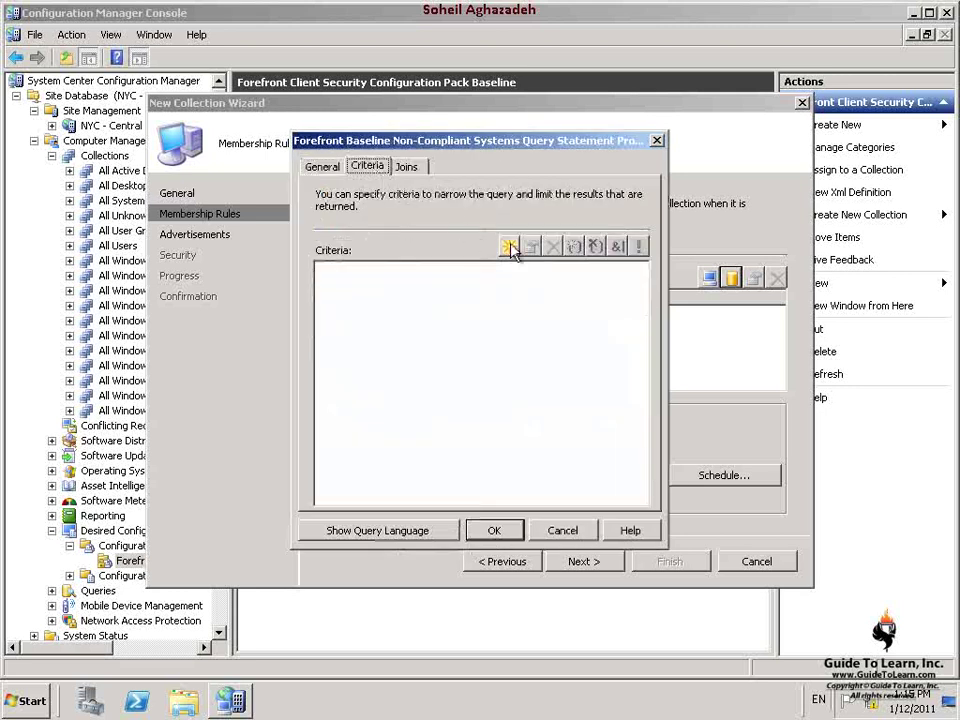
left_click(508, 245)
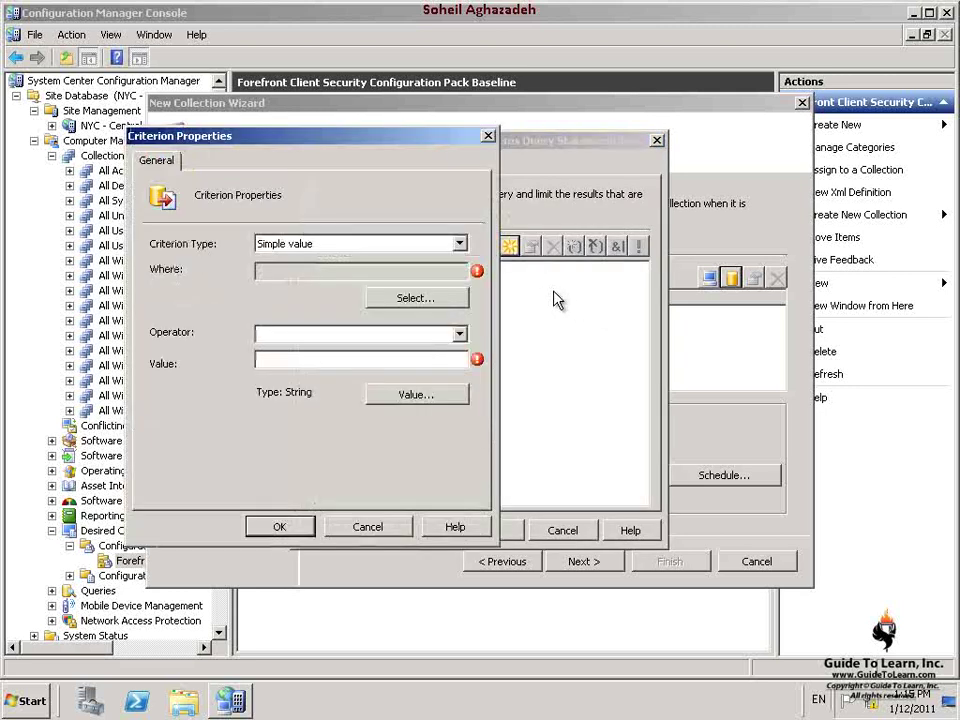
left_click(405, 300)
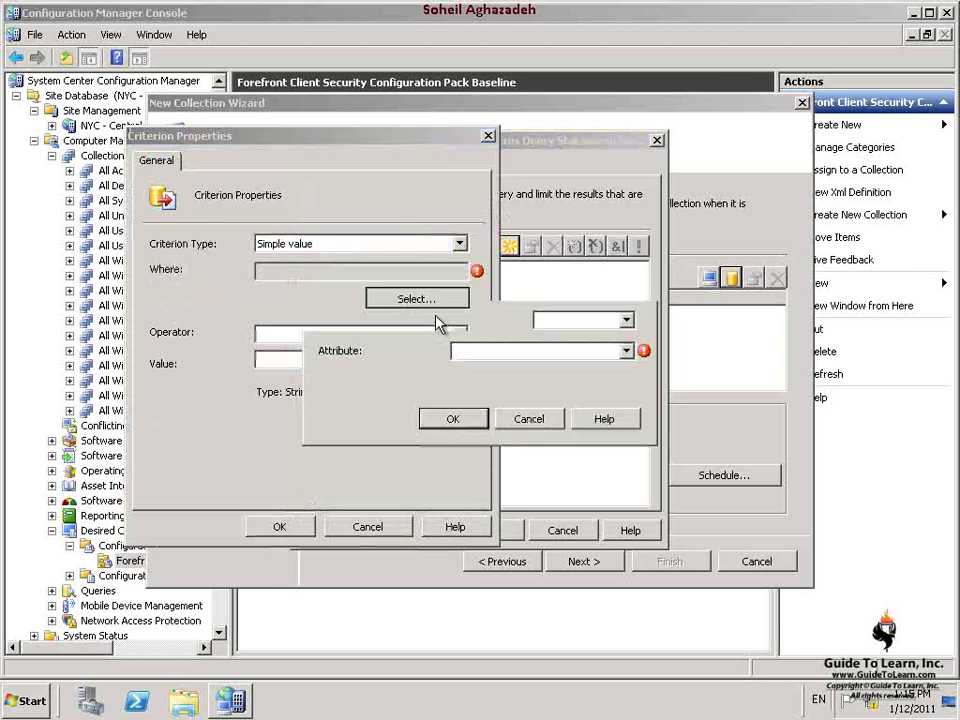
left_click(627, 291)
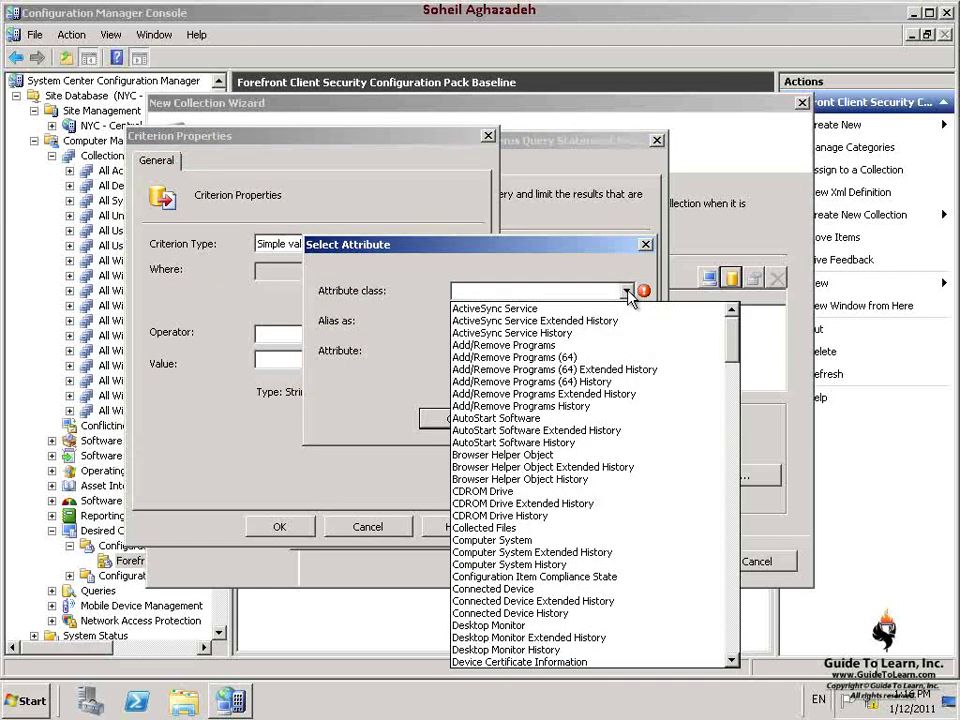
scroll(570, 339, "down", 6)
left_click(570, 339)
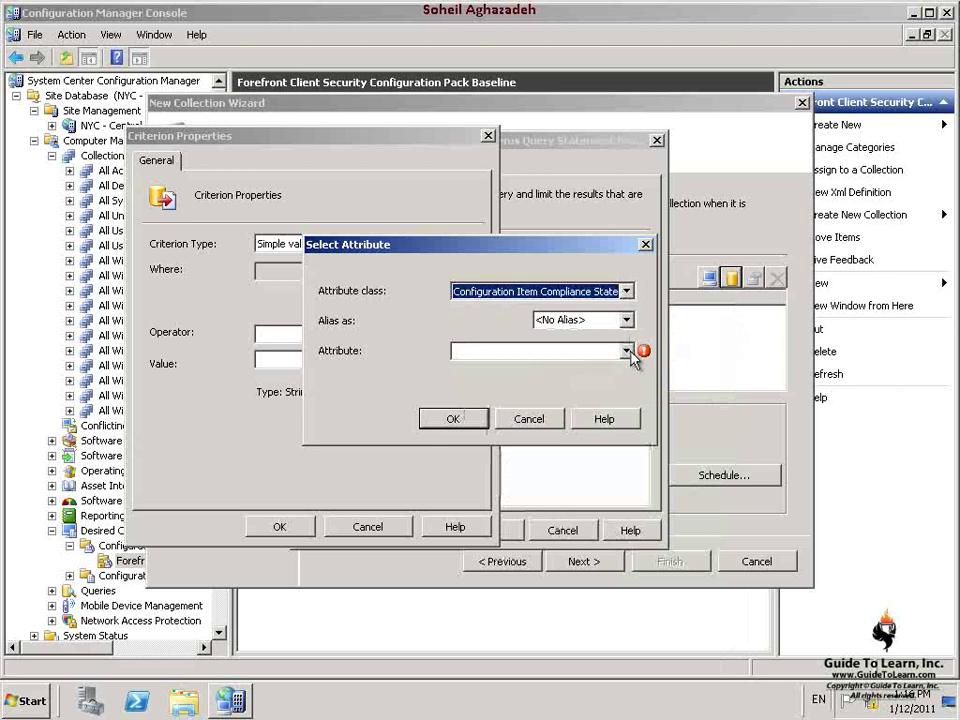
left_click(627, 351)
left_click(614, 381)
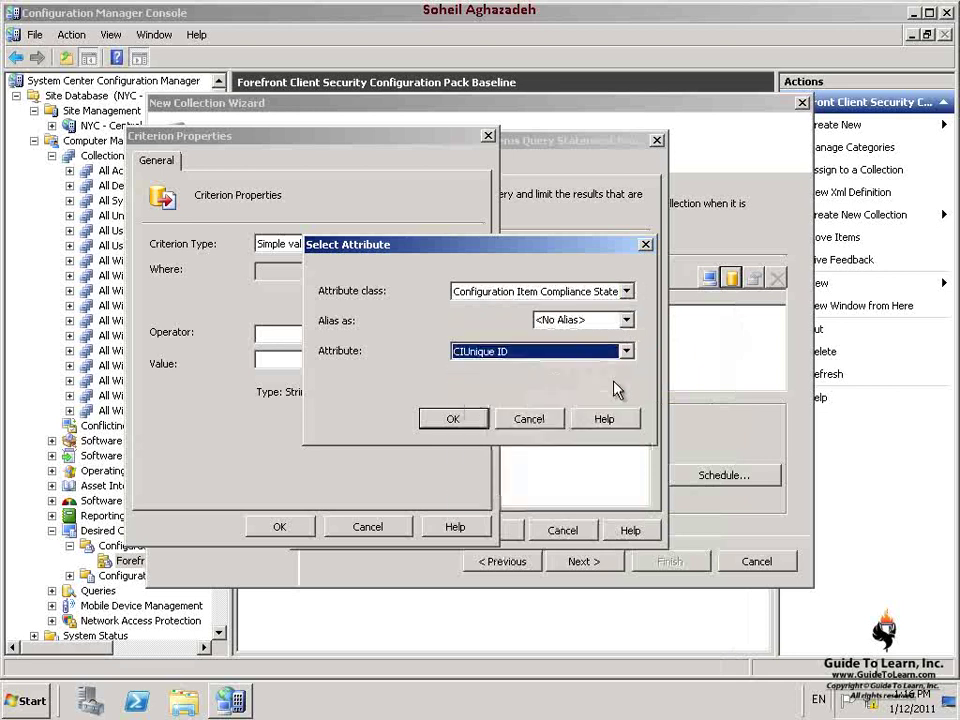
left_click(454, 419)
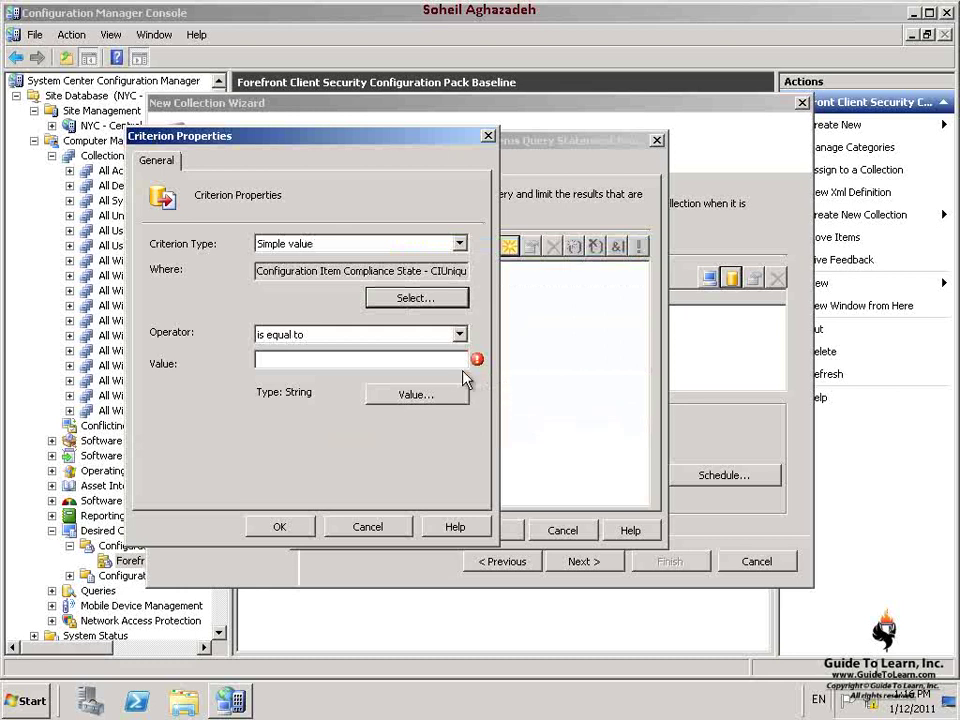
- Set the criterion to equal the Forefront baseline's ScopeId value and save it
left_click(460, 396)
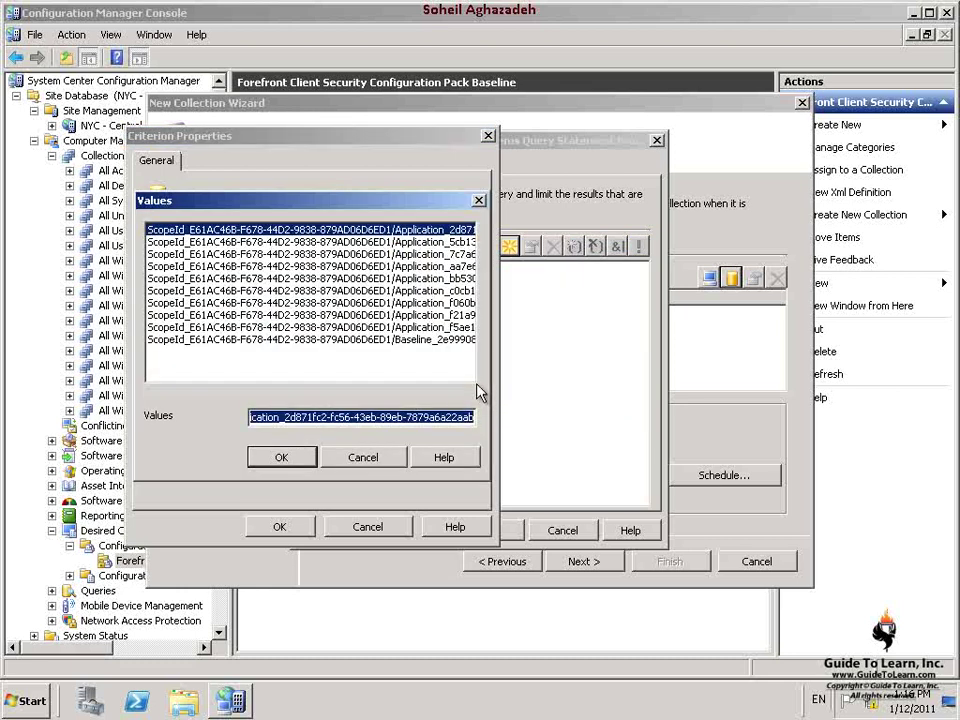
left_click(424, 341)
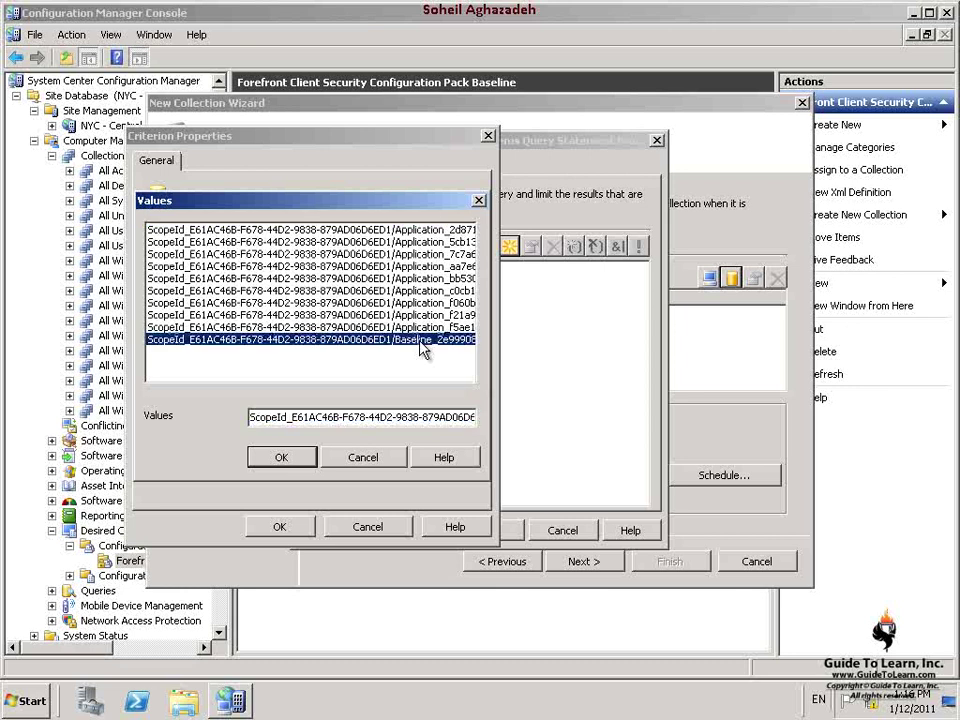
left_click(300, 457)
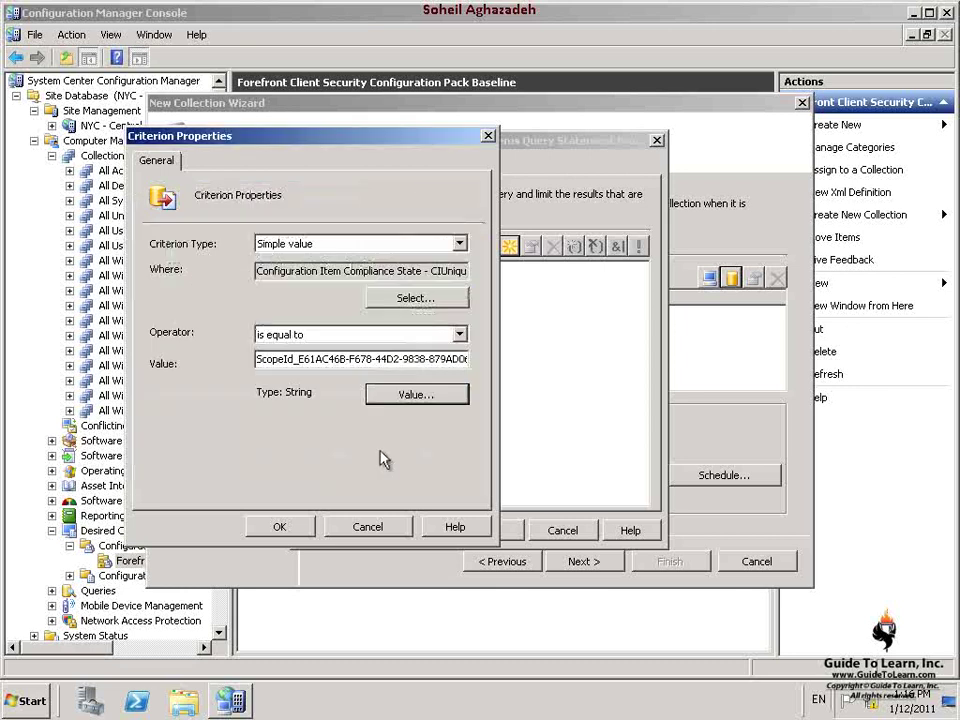
left_click(295, 528)
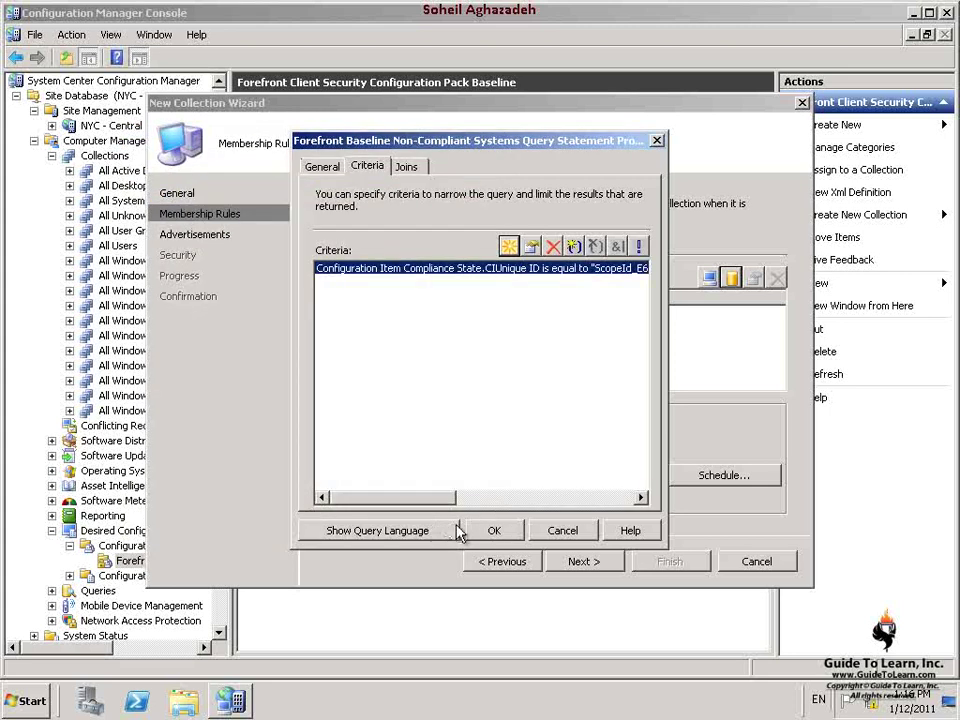
left_click(509, 247)
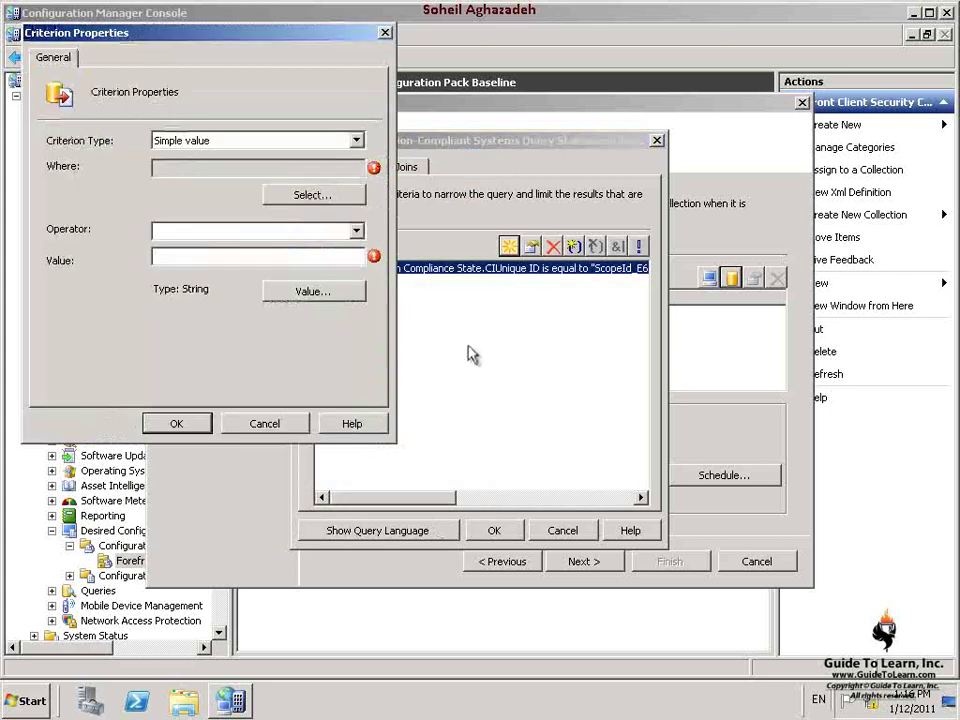
- Set the second criterion's attribute to Configuration Item Compliance State Compliance State Name
left_click(312, 195)
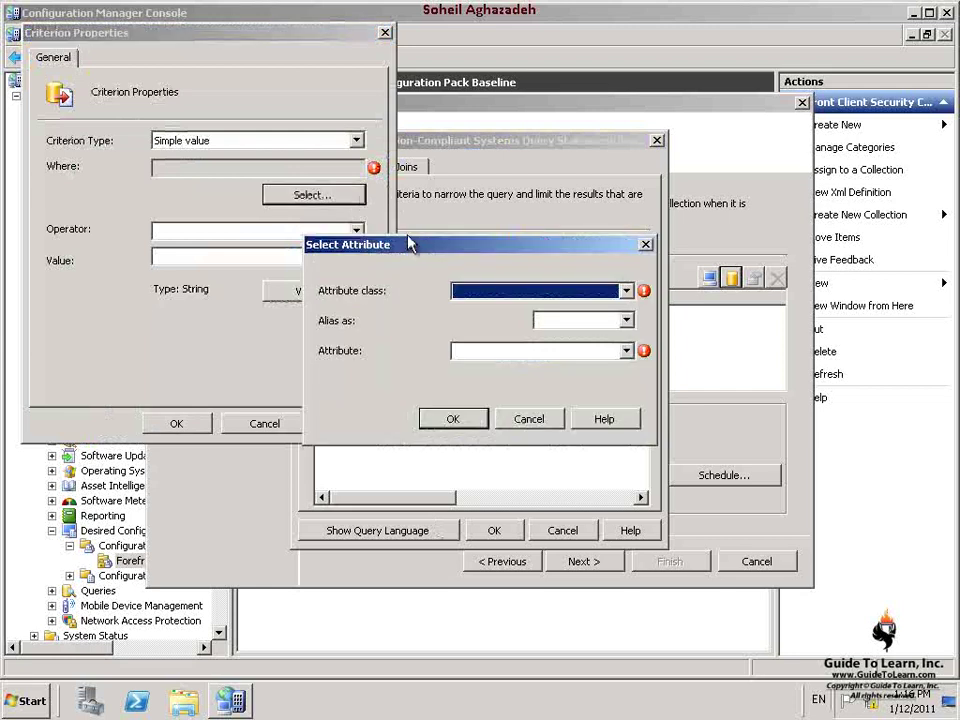
left_click(626, 290)
left_click(621, 577)
left_click(626, 351)
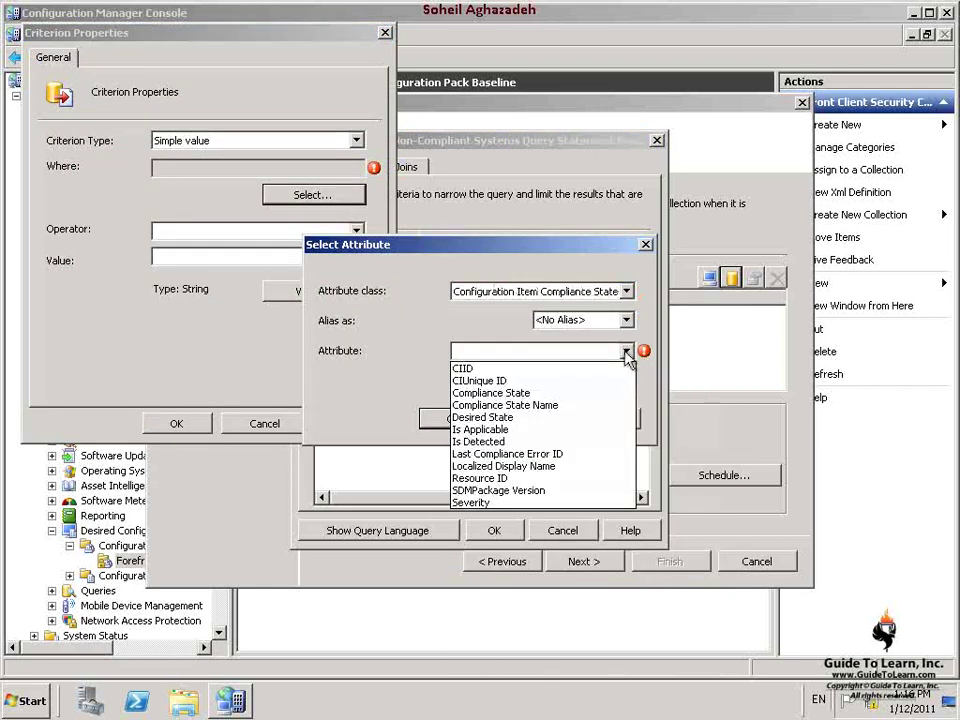
left_click(606, 405)
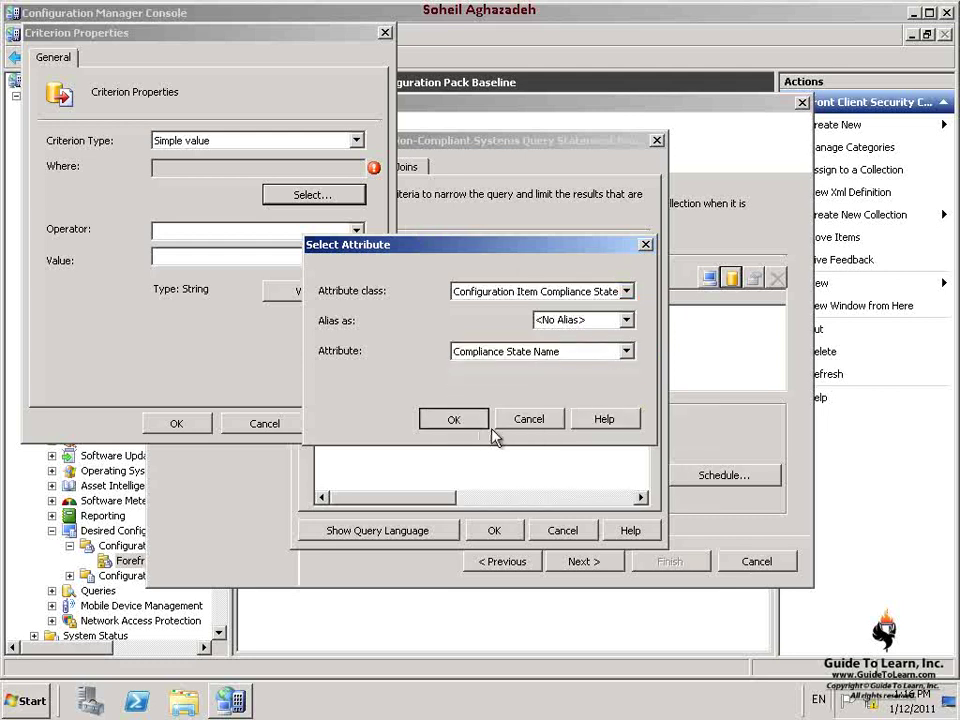
left_click(455, 421)
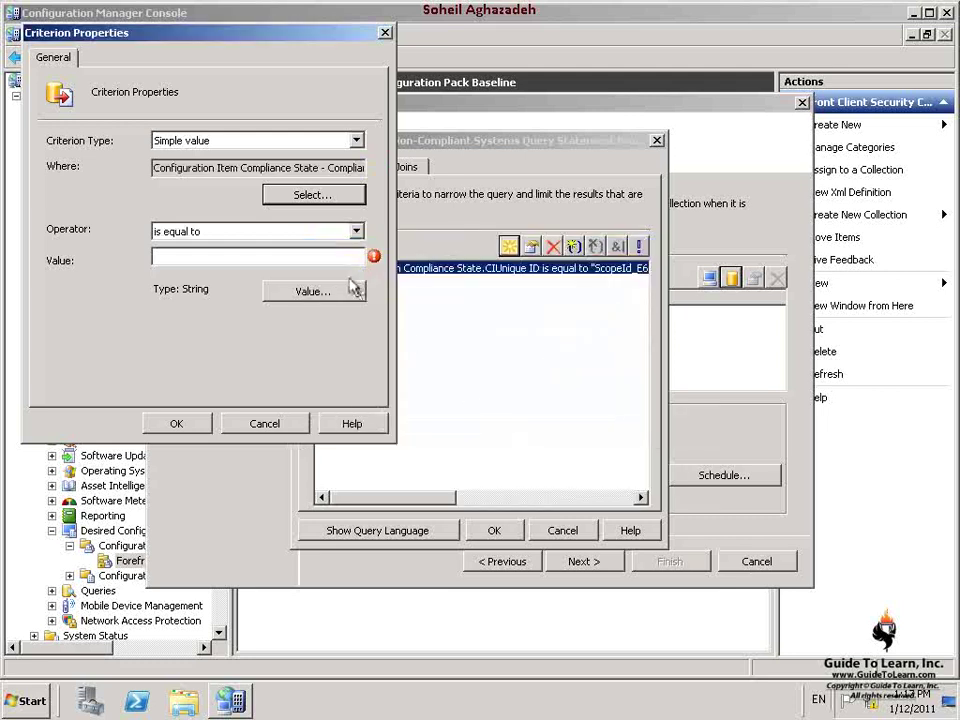
- Give the second criterion the value Non-Compliant and save it into the query
left_click(349, 293)
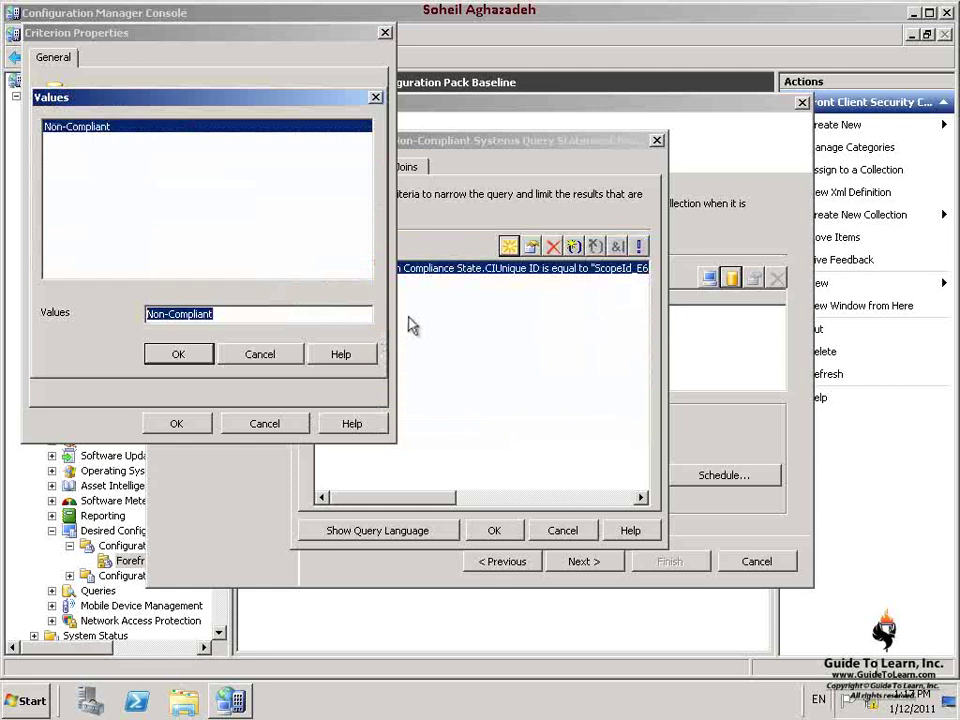
left_click(184, 356)
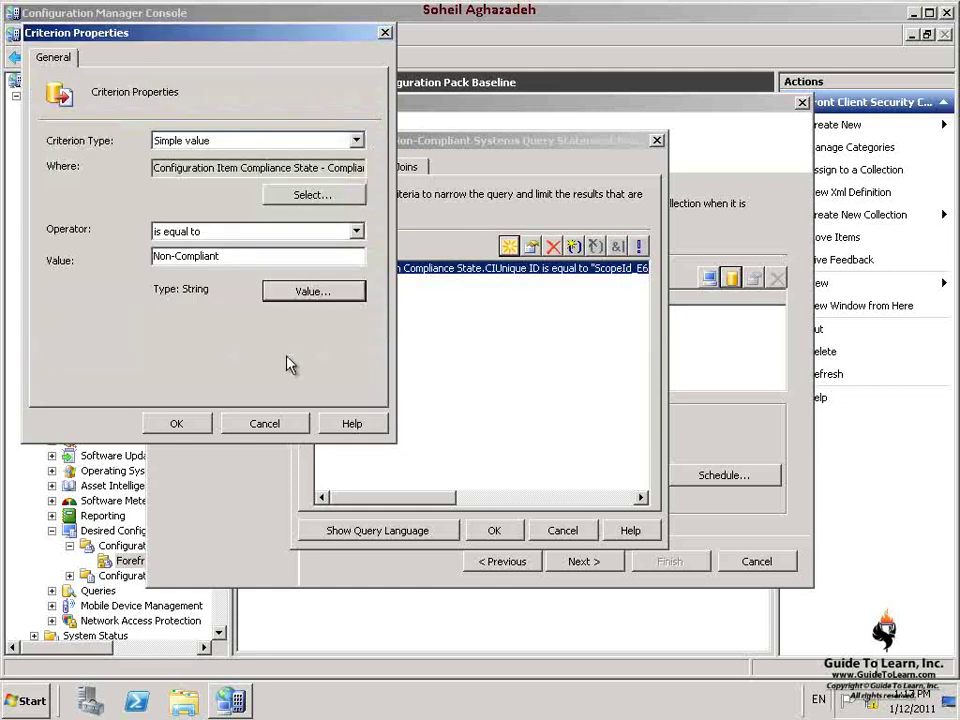
left_click(180, 425)
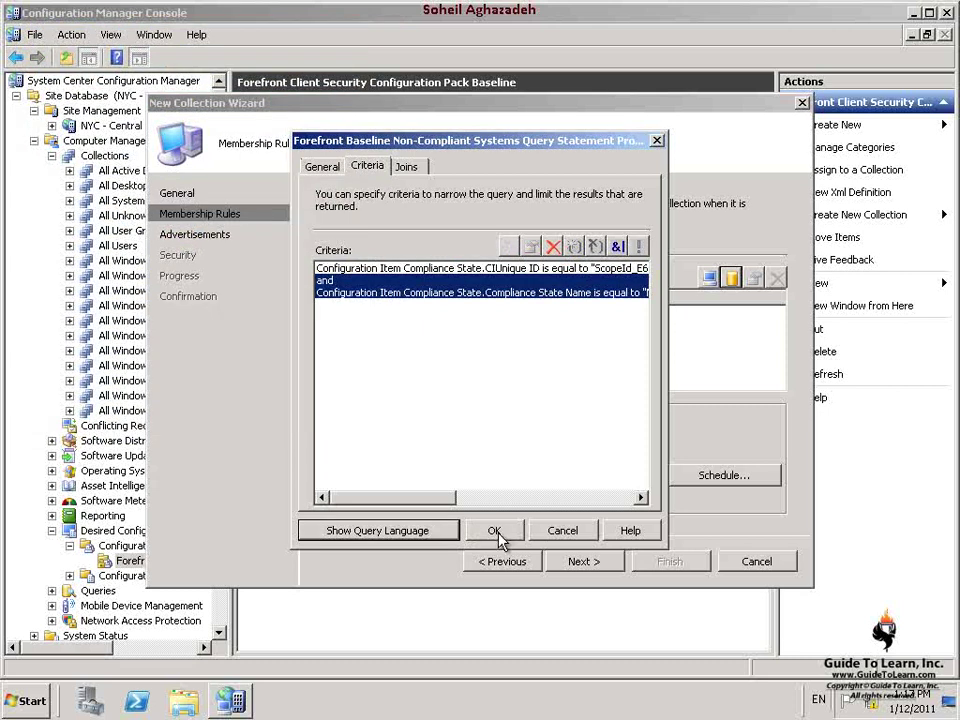
left_click(437, 532)
- Review the WQL, then accept the query statement and the Forefront Non-Compliant rule
left_click(476, 437)
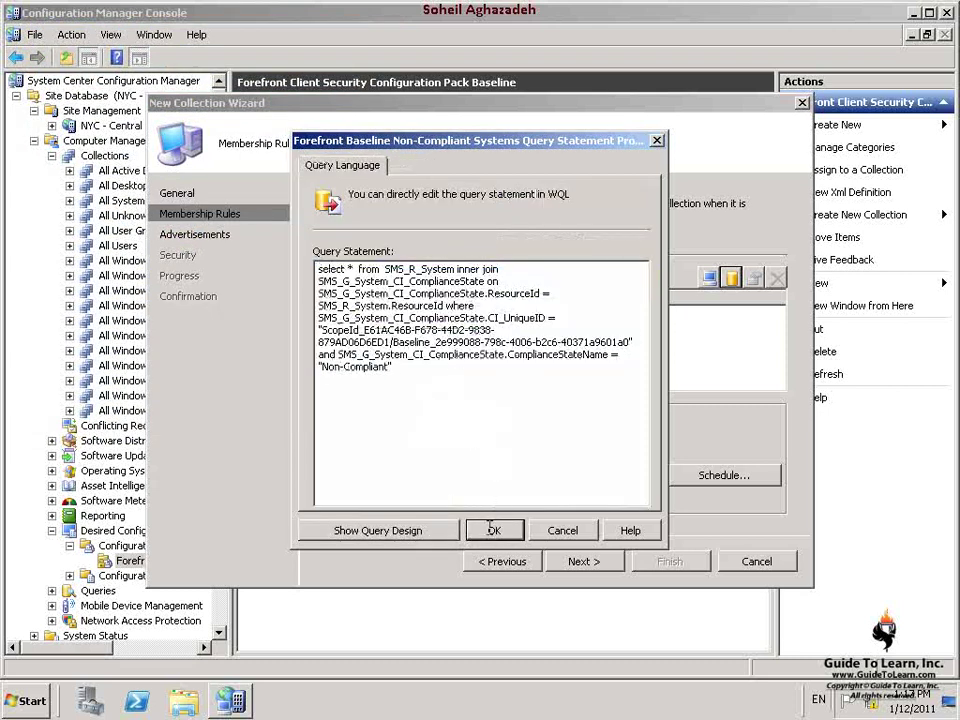
left_click(545, 530)
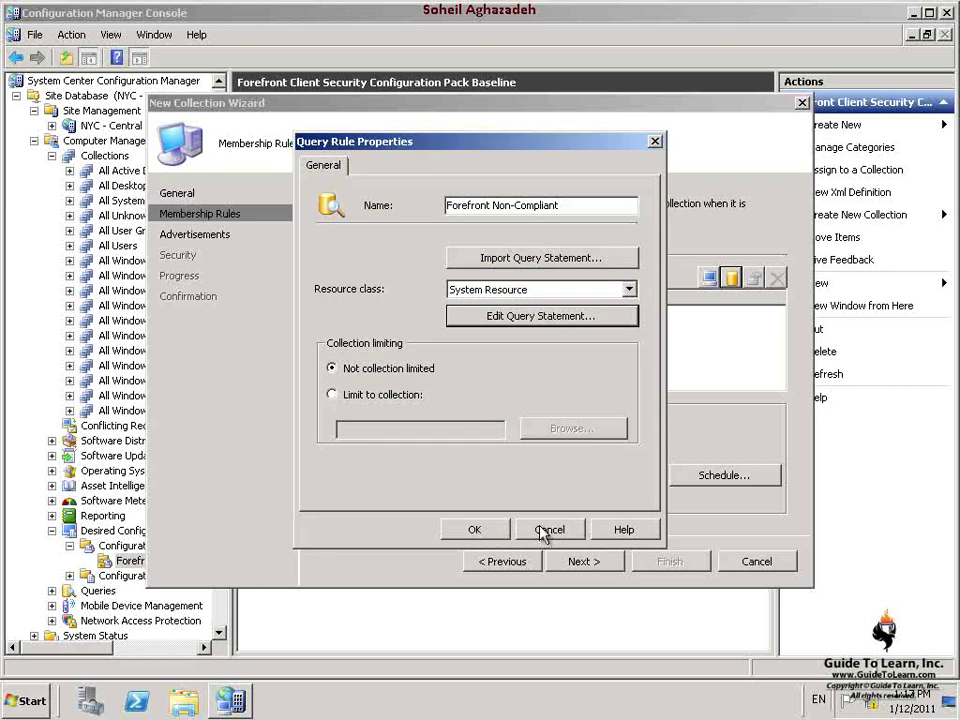
left_click(476, 531)
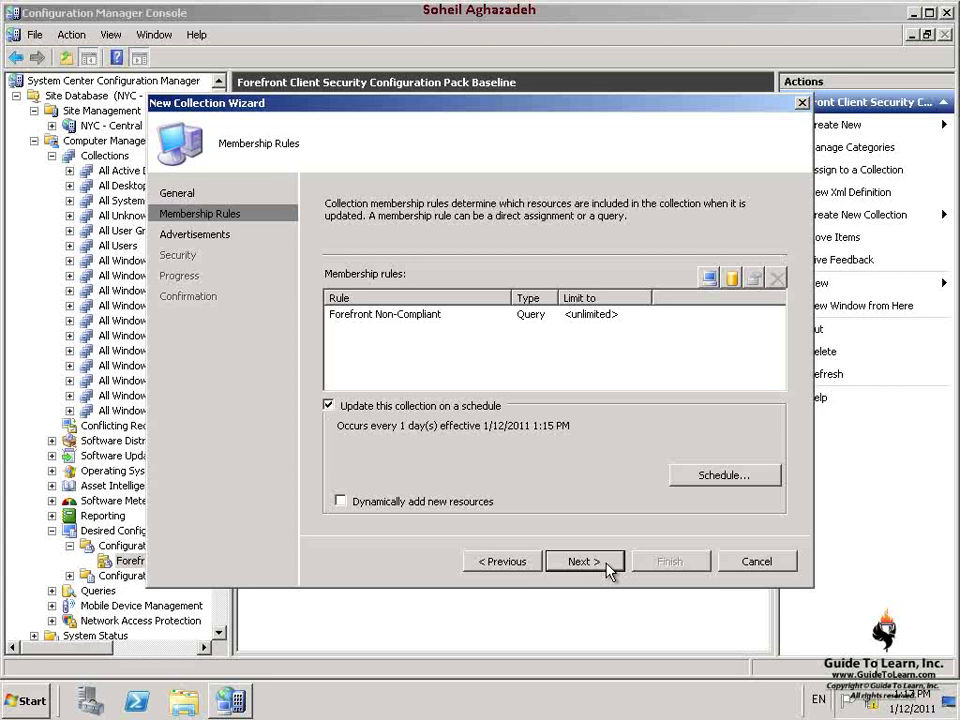
- Step through the advertisements and security pages to finish the collection wizard
left_click(584, 561)
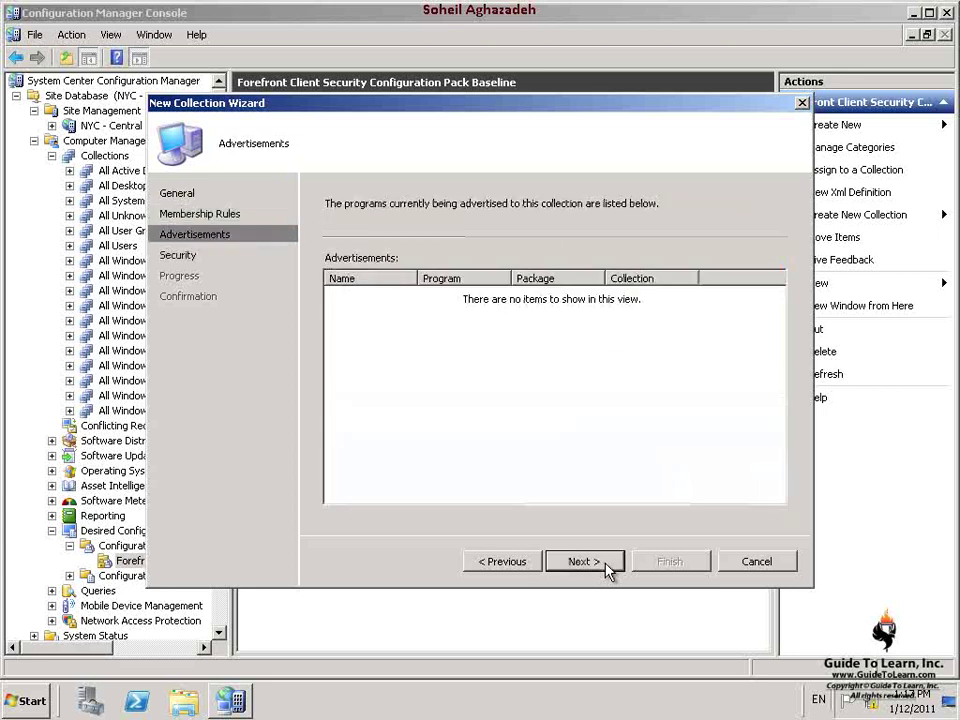
left_click(605, 565)
left_click(605, 565)
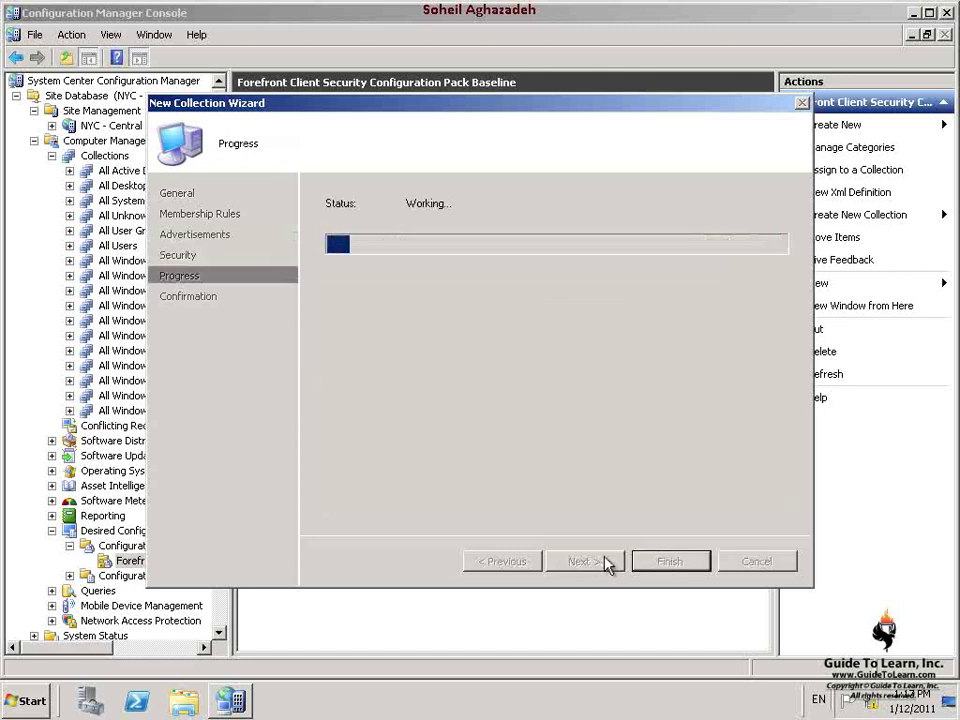
key("Return")
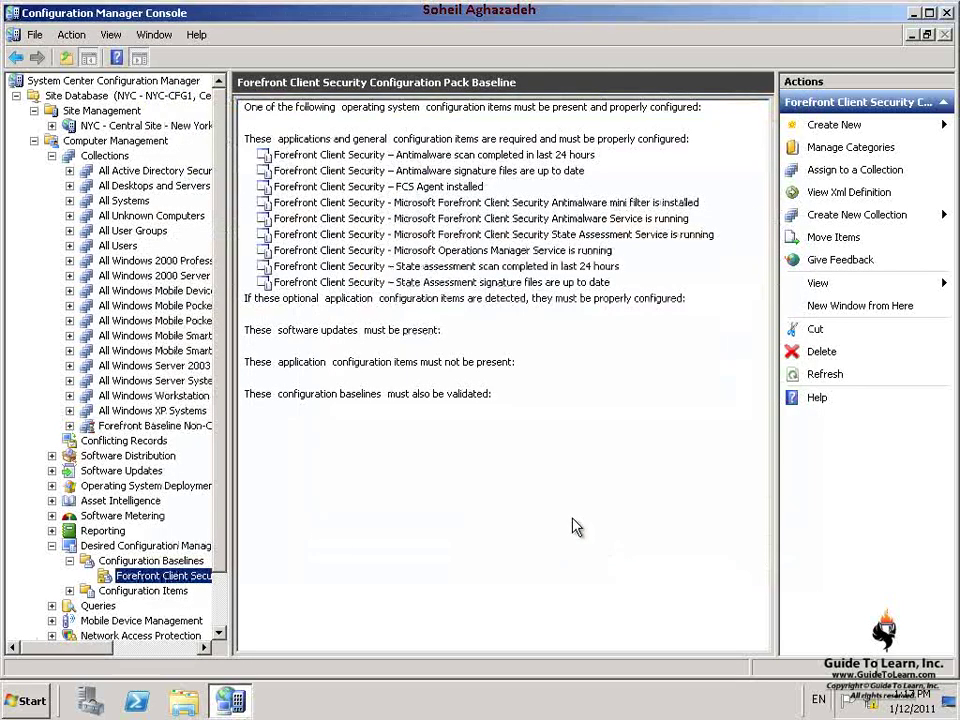
- View the new collection's three members: NYC-CFG1, NYC-CL1 and NYC-DC1
left_click(146, 427)
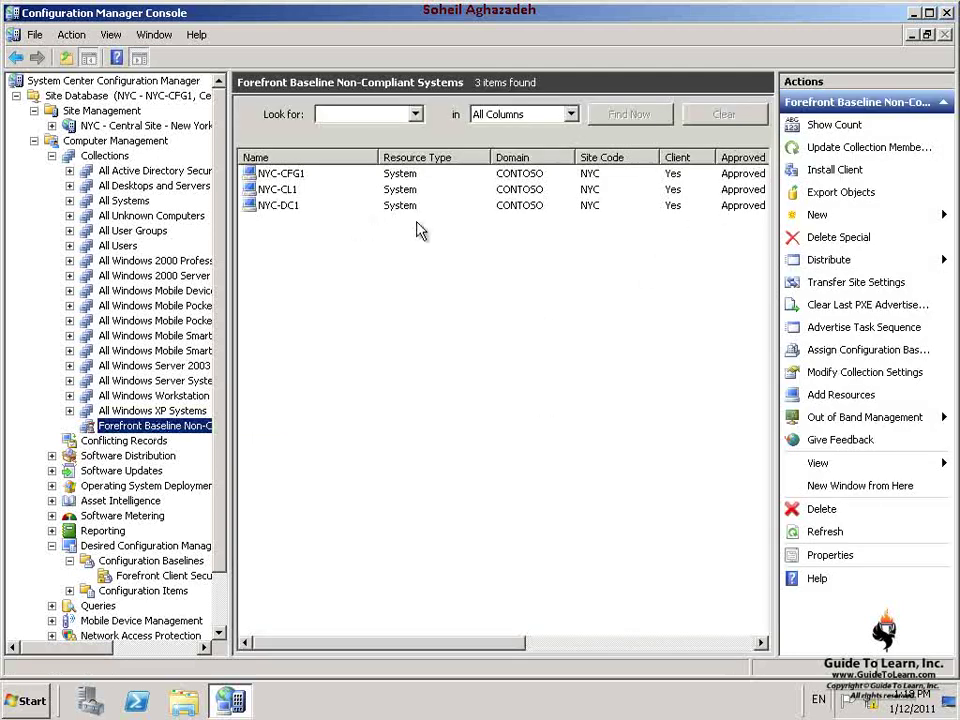
left_click_drag(533, 645, 356, 641)
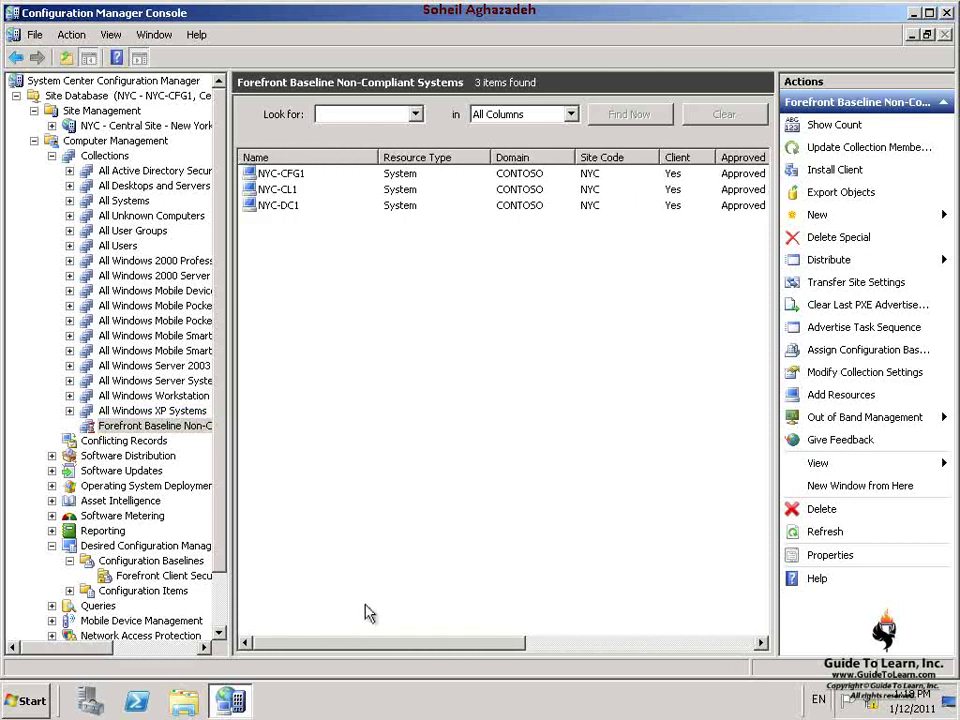